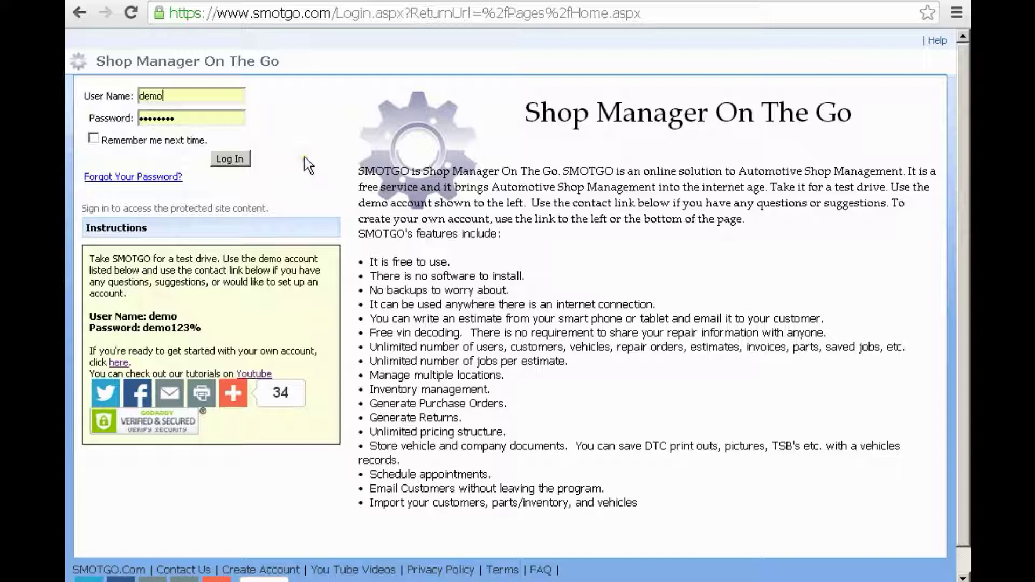
# Log in to the demo account and change the 2012 Audi A6 invoice's status to Delivered.
pyautogui.click(229, 159)
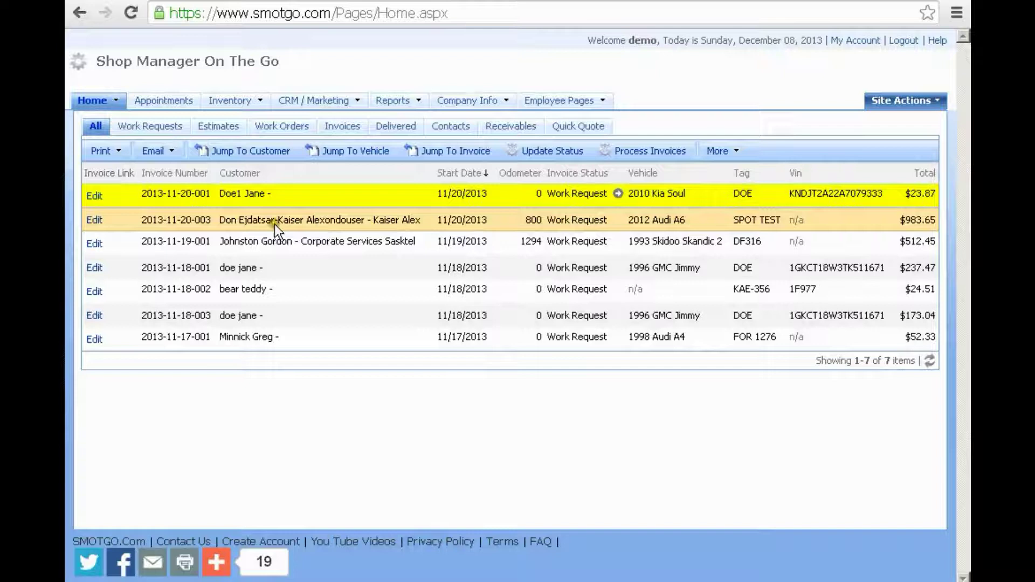
pyautogui.click(231, 219)
pyautogui.rightClick(130, 216)
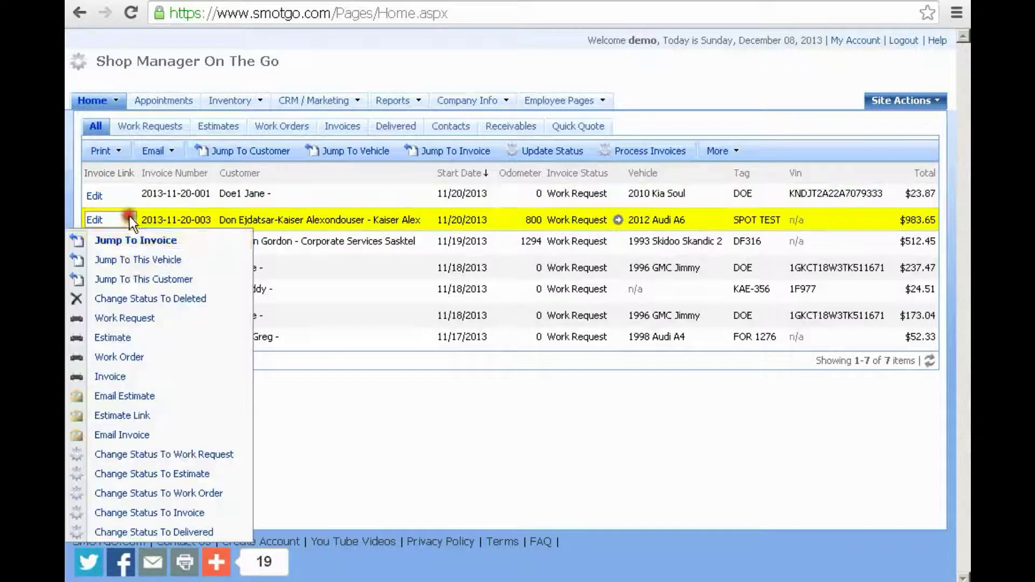
pyautogui.click(171, 532)
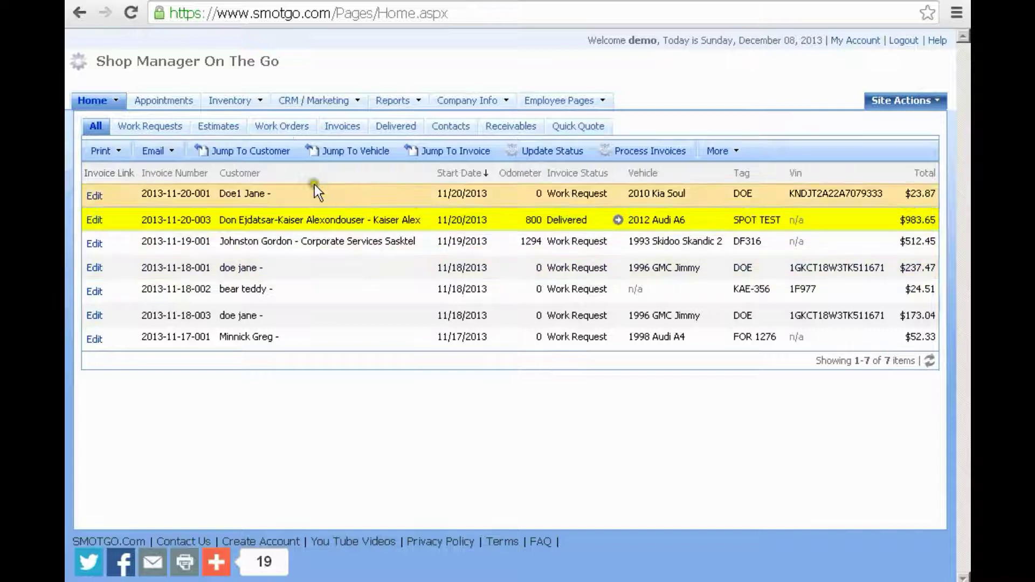
# Change the status of the 2010 Kia Soul invoice to Deleted.
pyautogui.click(302, 193)
pyautogui.rightClick(126, 196)
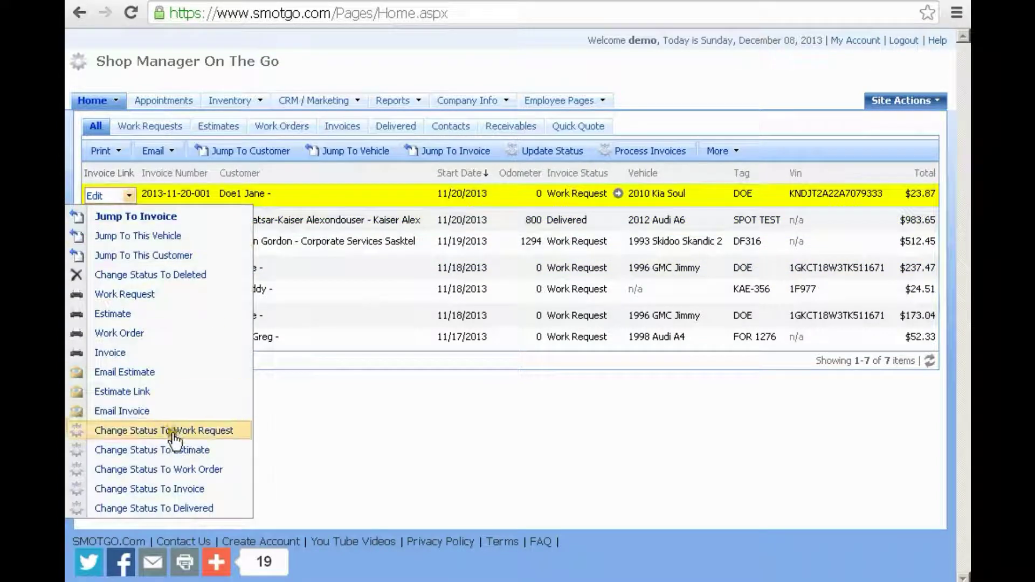
pyautogui.click(131, 276)
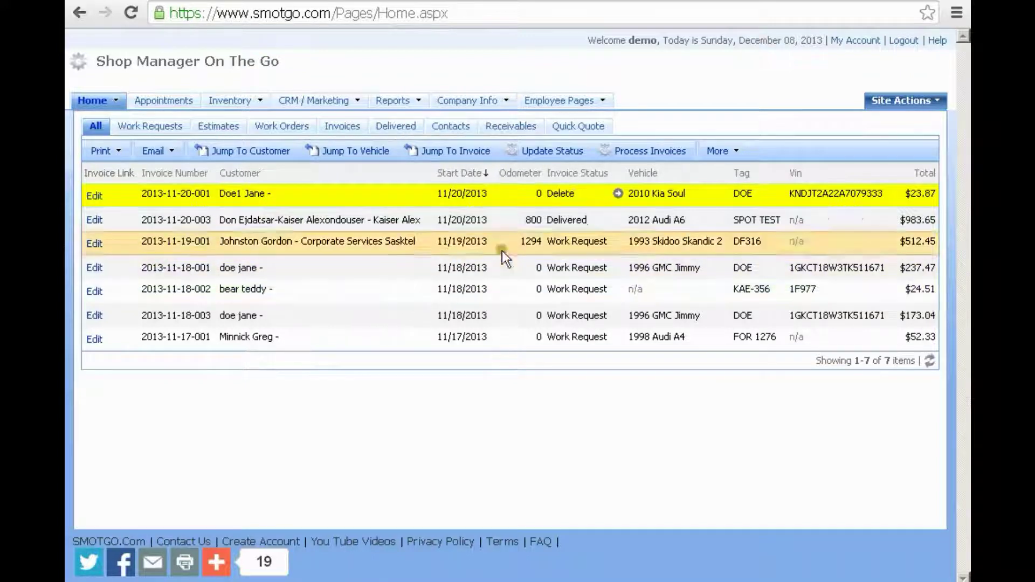
# Start a status update for the $173.04 GMC Jimmy invoice and define a new status File To History with the alias Delivered.
pyautogui.click(441, 316)
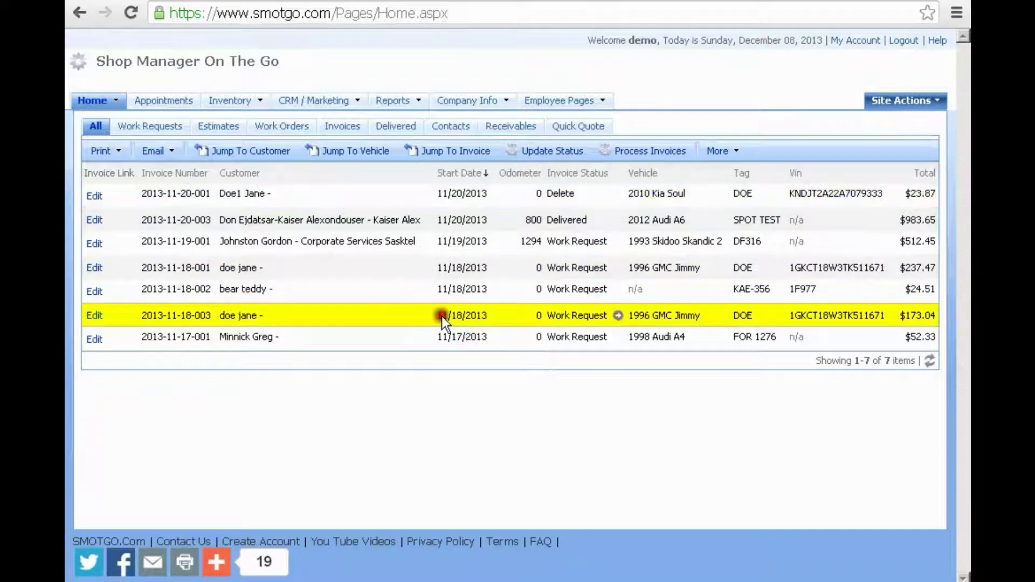
pyautogui.click(553, 154)
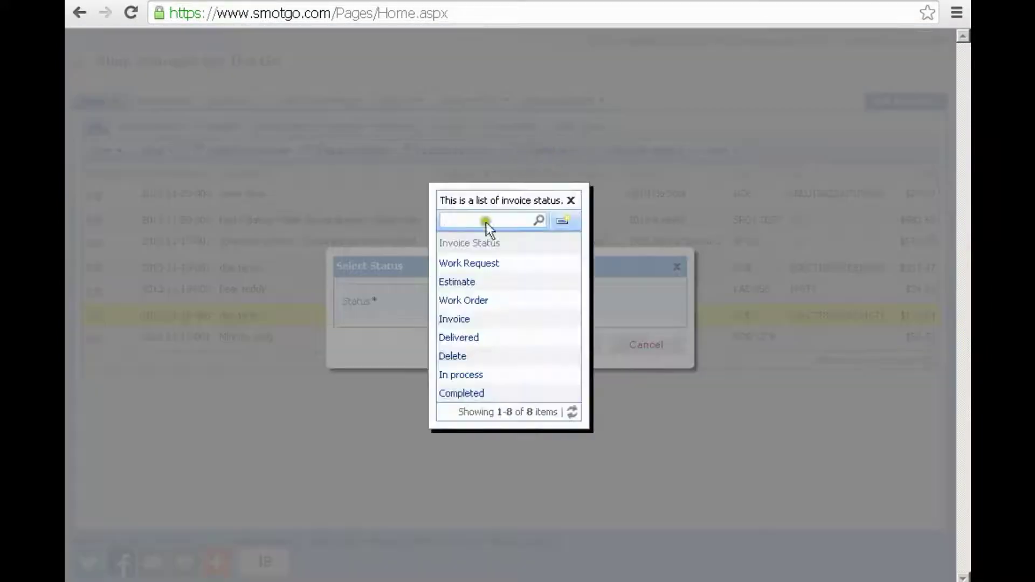
pyautogui.click(563, 222)
pyautogui.click(378, 316)
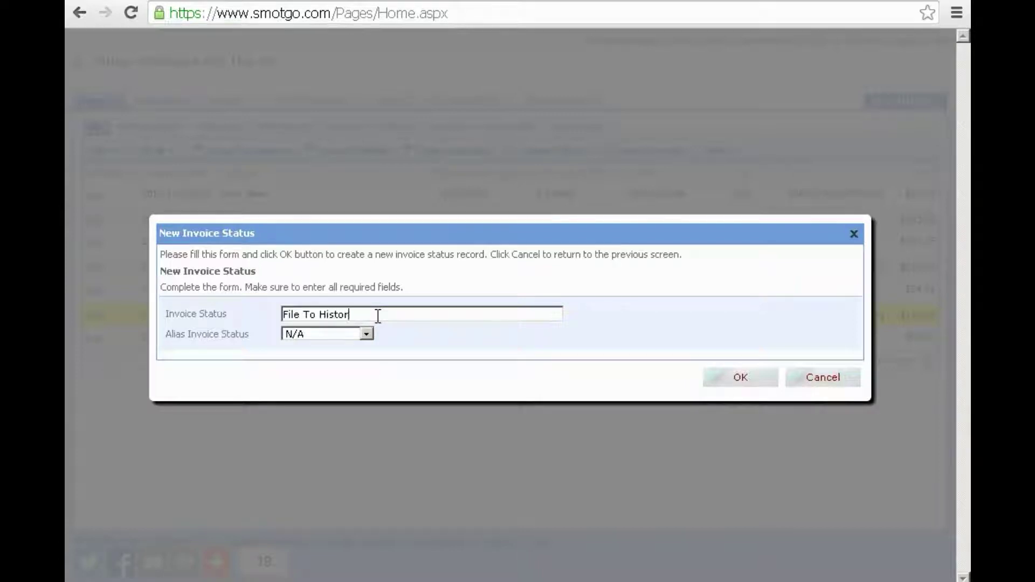
pyautogui.rightClick(378, 316)
pyautogui.click(362, 334)
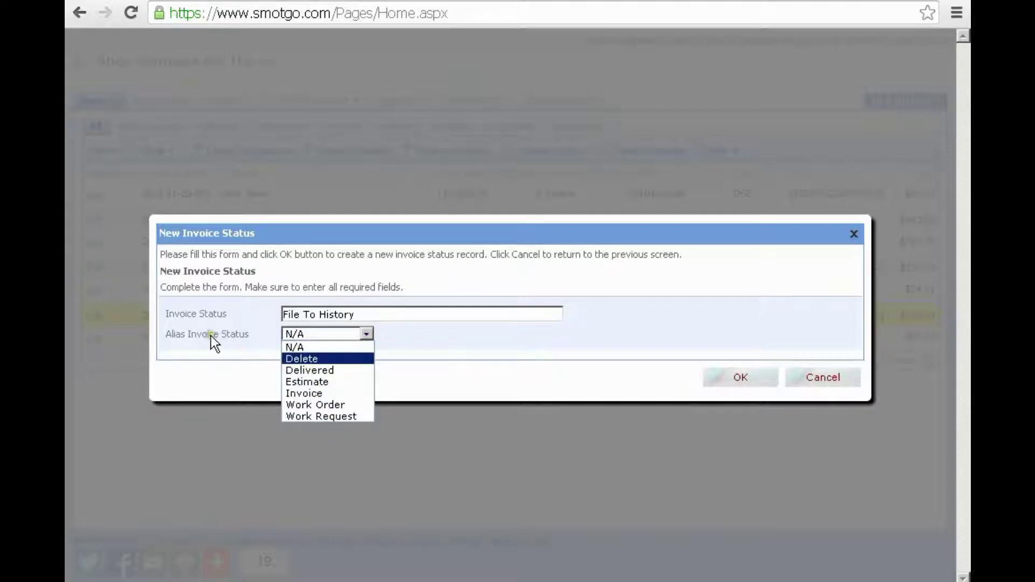
pyautogui.click(325, 368)
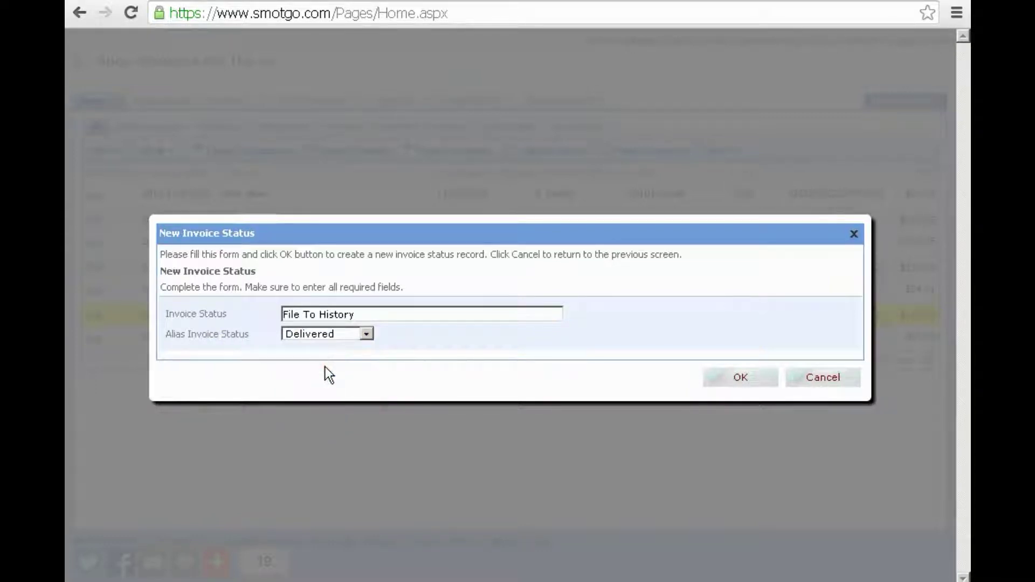
# Save the File To History status and apply it to the selected GMC Jimmy invoice.
pyautogui.moveTo(356, 314); pyautogui.dragTo(283, 314)
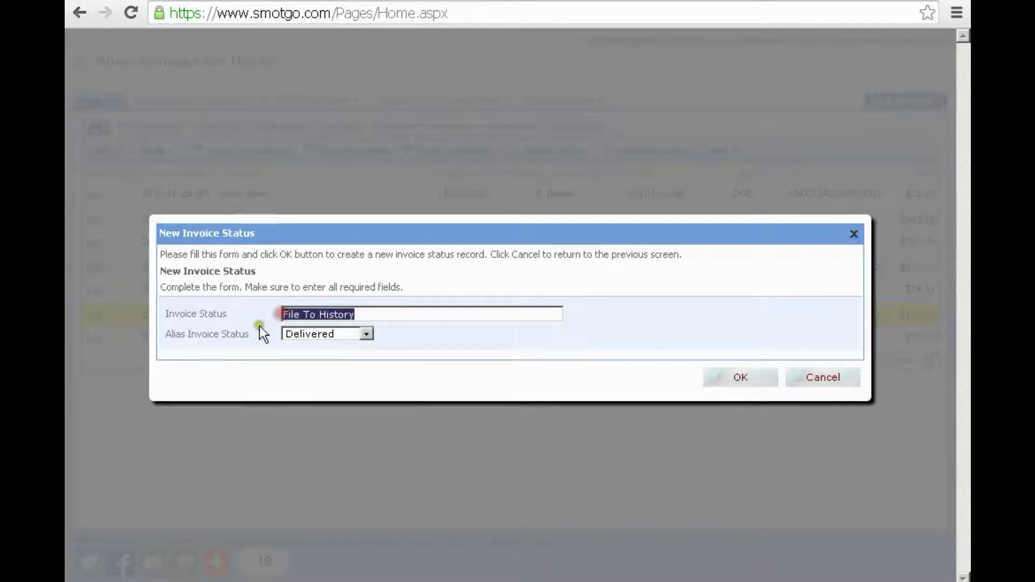
pyautogui.click(326, 334)
pyautogui.click(326, 335)
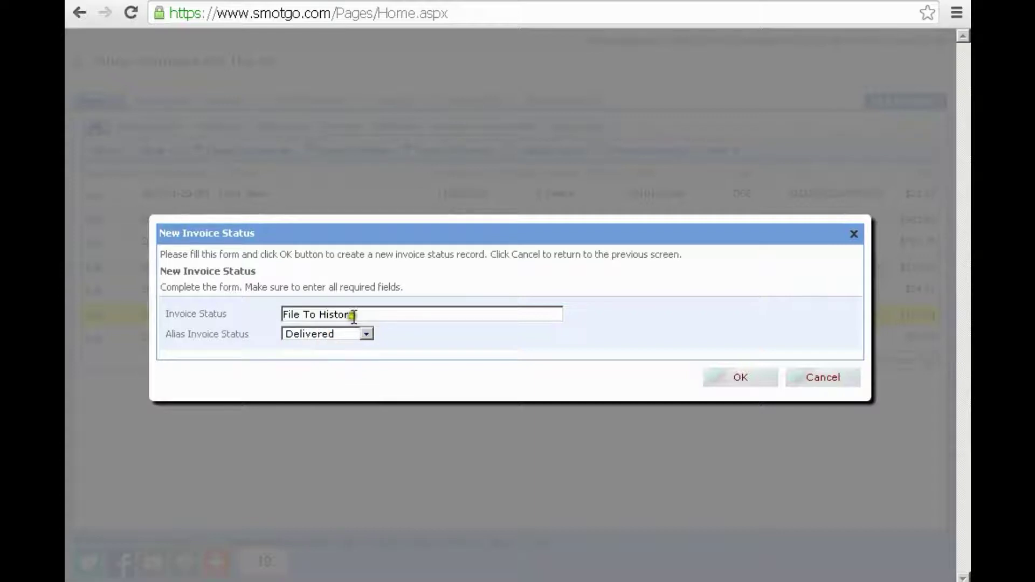
pyautogui.moveTo(359, 315); pyautogui.dragTo(283, 314)
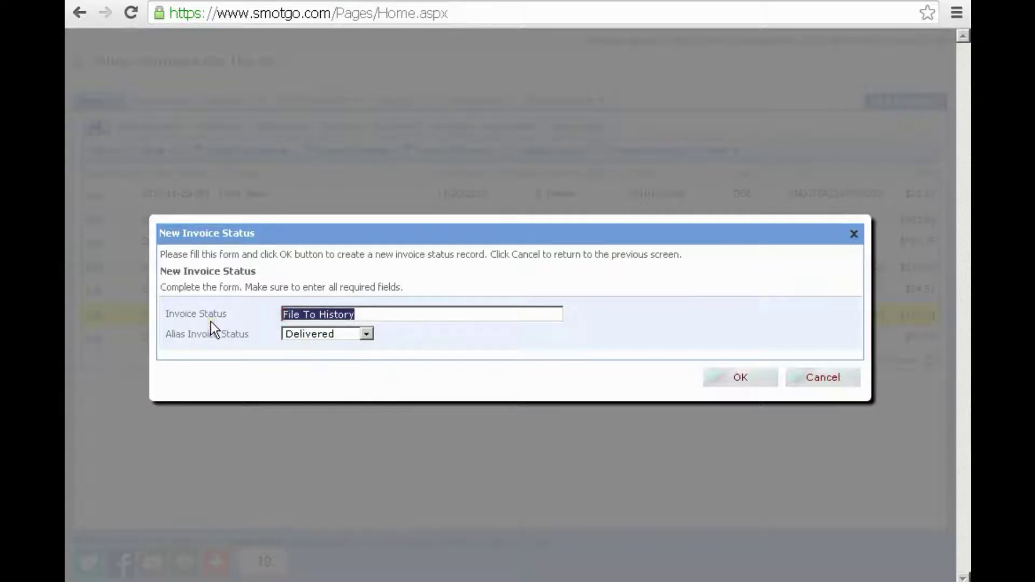
pyautogui.click(739, 376)
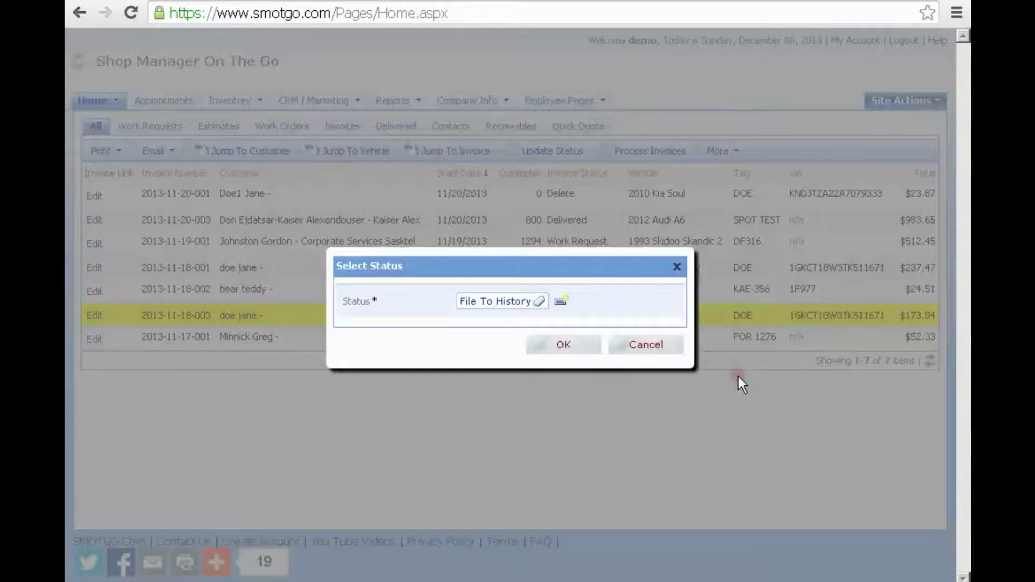
pyautogui.click(567, 345)
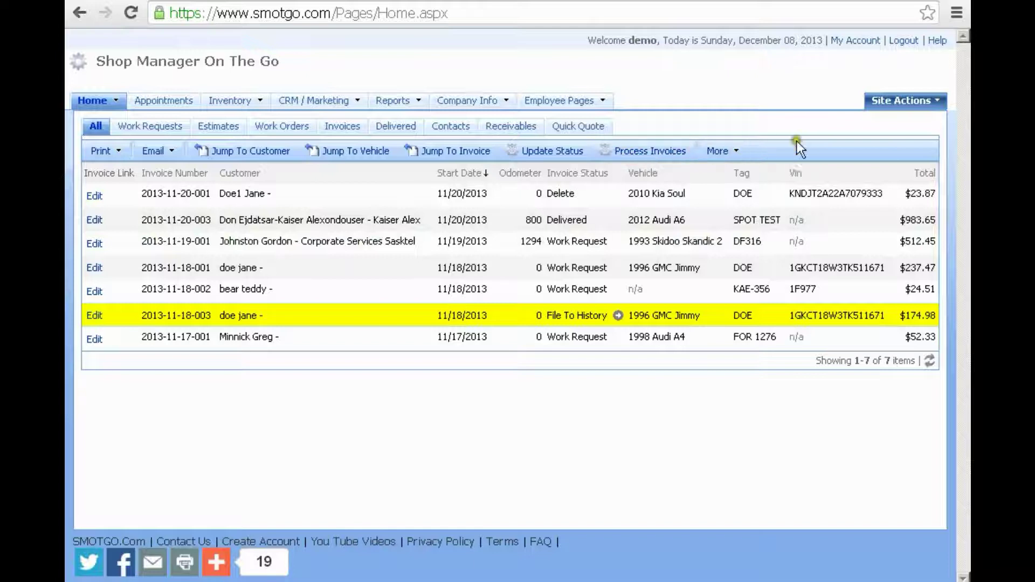
# Process the finished invoices and open the invoice history.
pyautogui.click(640, 152)
pyautogui.click(560, 131)
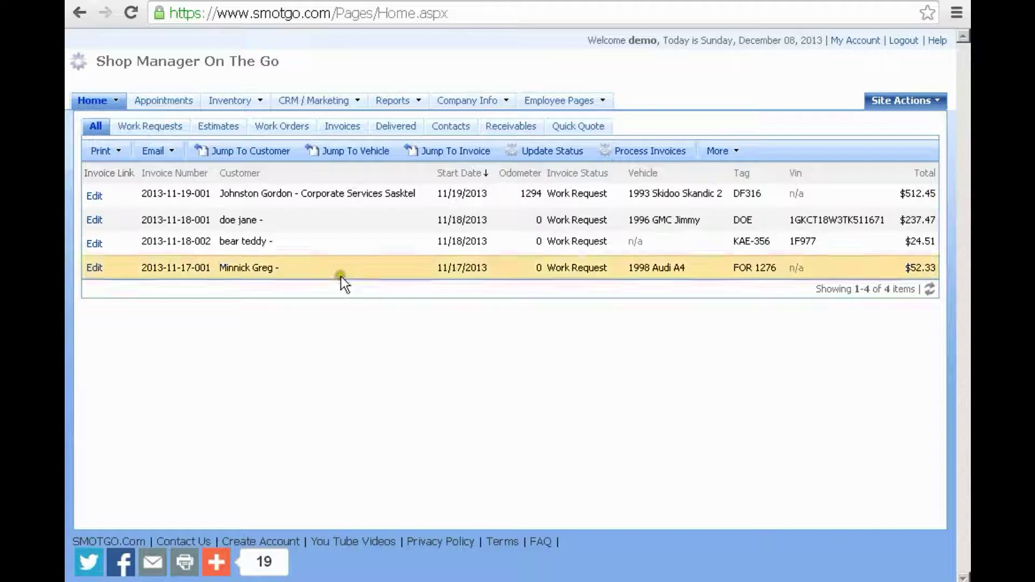
pyautogui.click(115, 100)
pyautogui.click(118, 199)
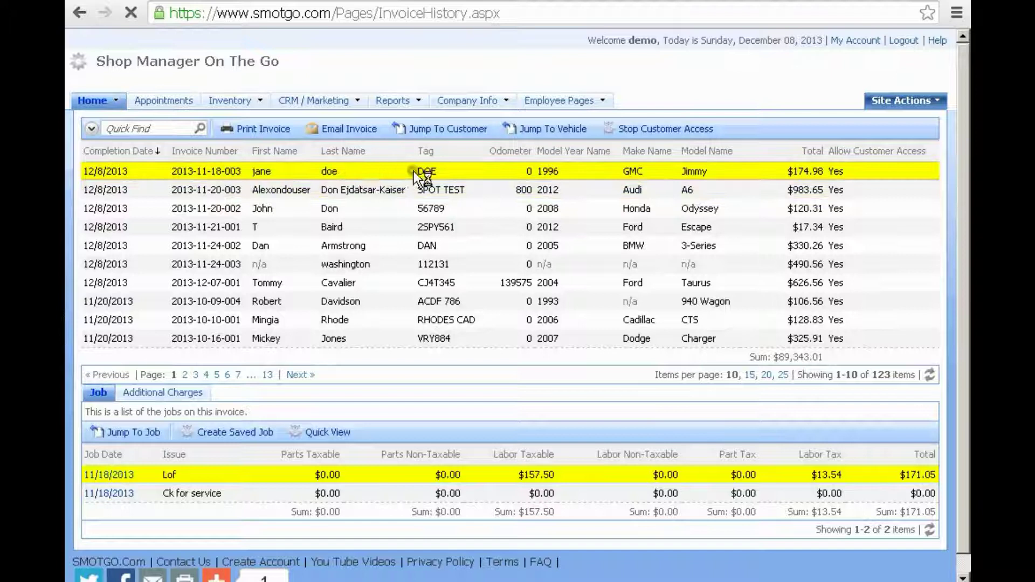
# Examine the processed 1996 GMC Jimmy invoice's jobs and additional charges, including the quick view of its Lof job.
pyautogui.click(394, 171)
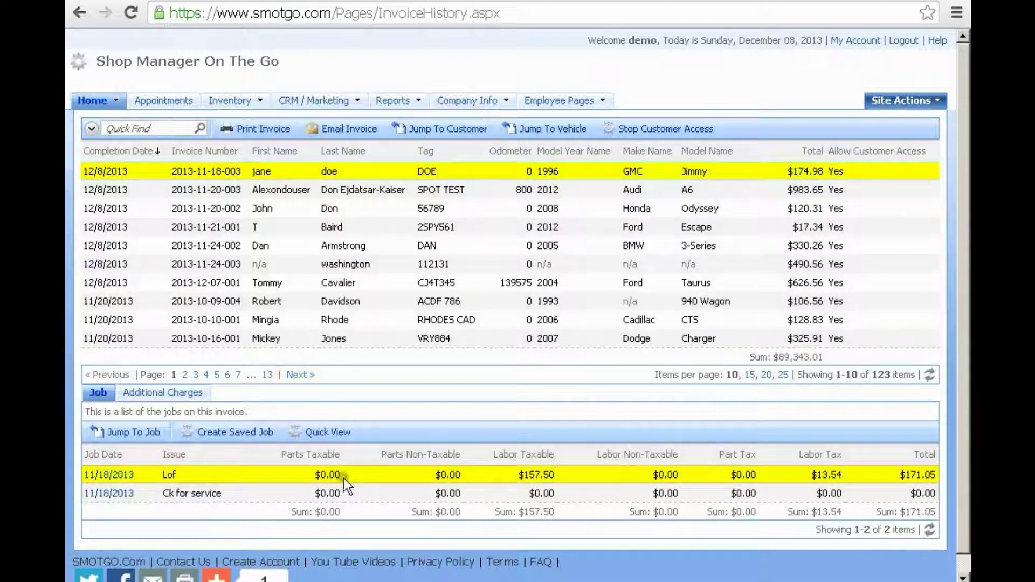
pyautogui.click(182, 393)
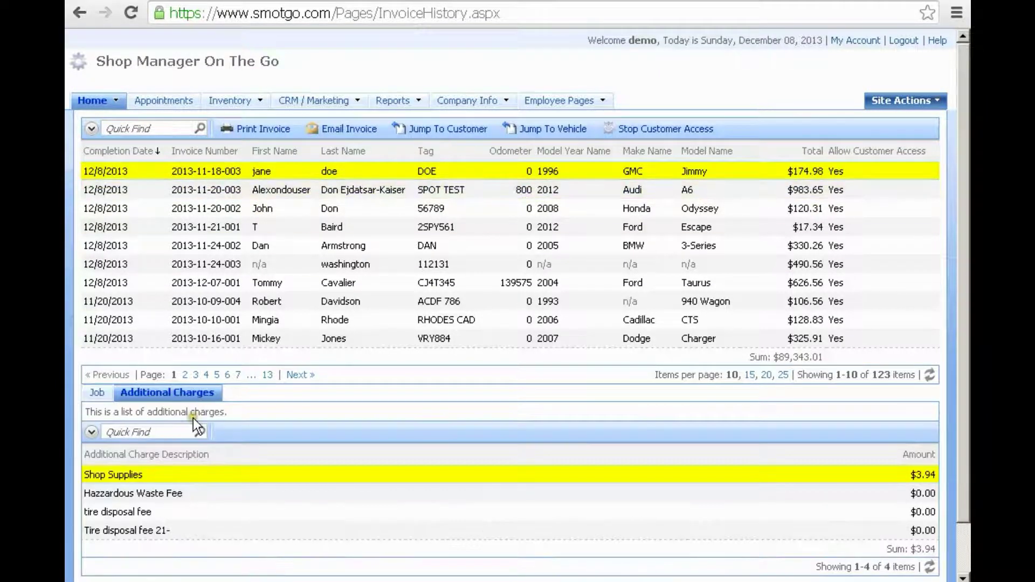
pyautogui.click(97, 393)
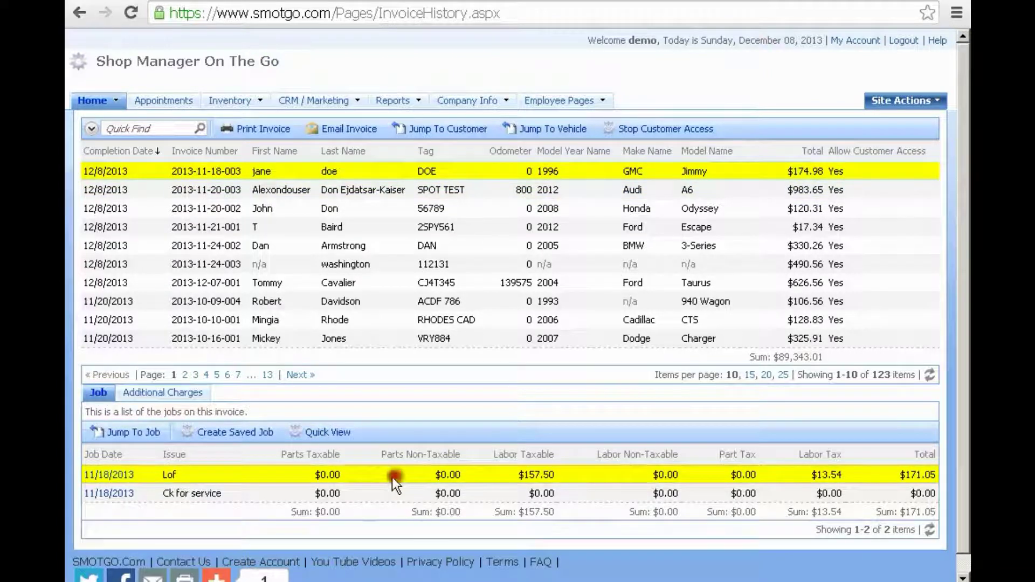
pyautogui.click(326, 432)
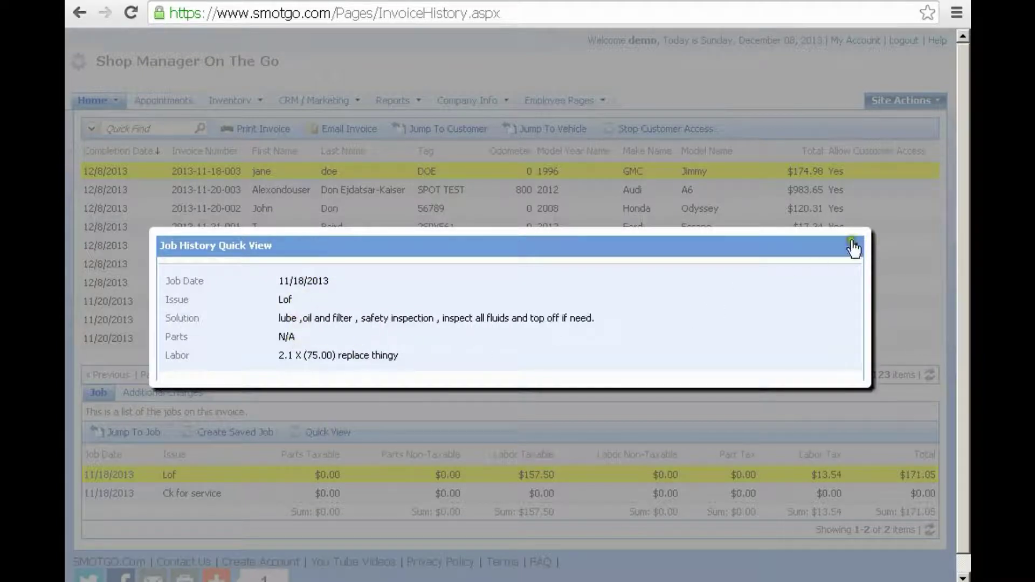
pyautogui.click(853, 246)
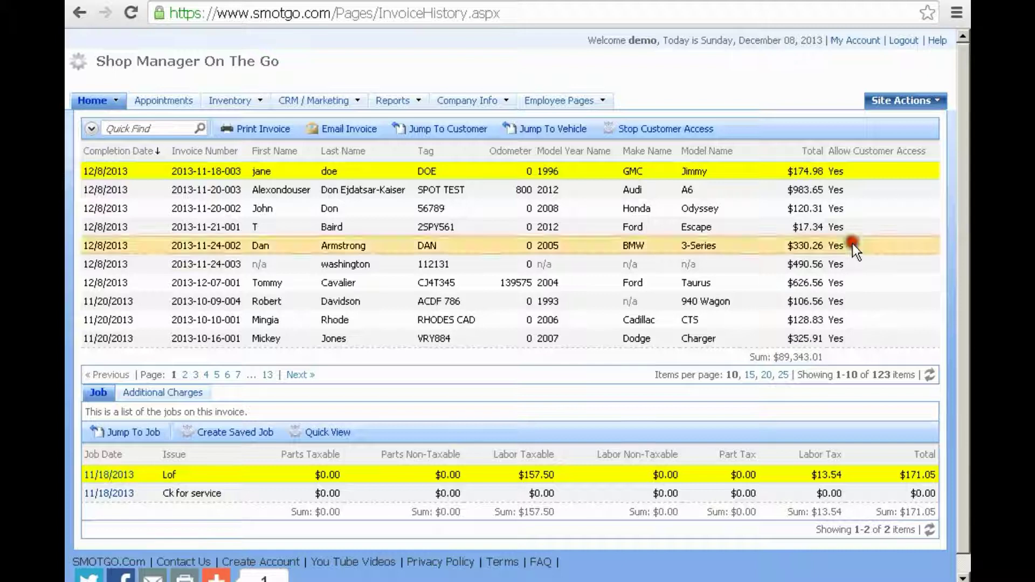
# View the Lof job's history record with its labor entries, and return to the invoice history.
pyautogui.click(140, 438)
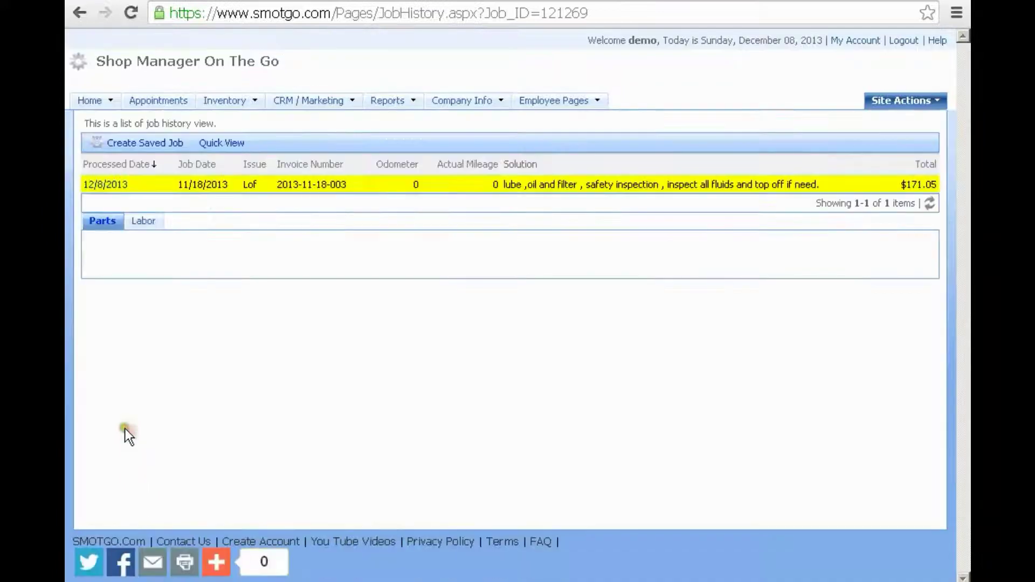
pyautogui.click(141, 222)
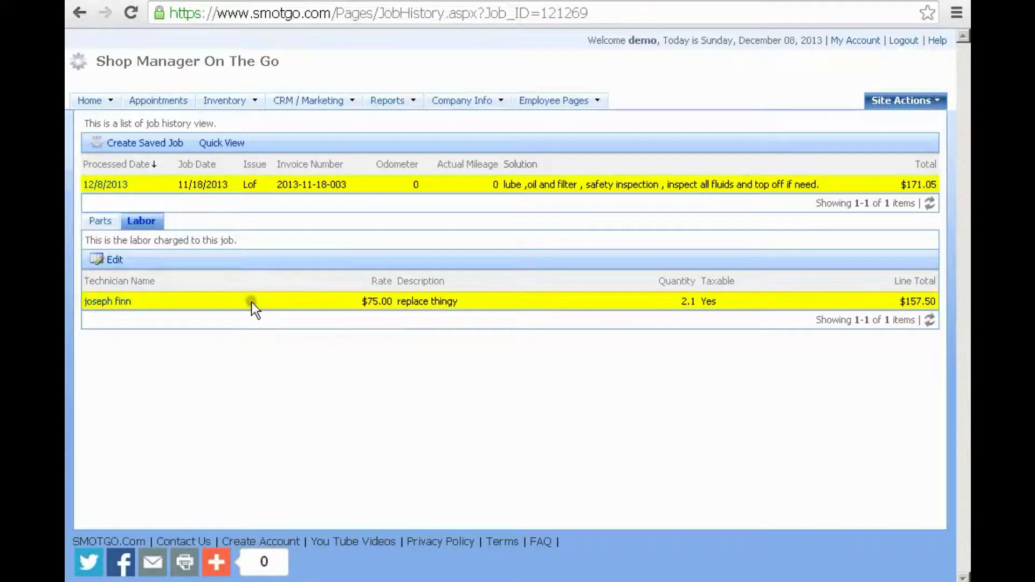
pyautogui.click(409, 305)
pyautogui.click(79, 13)
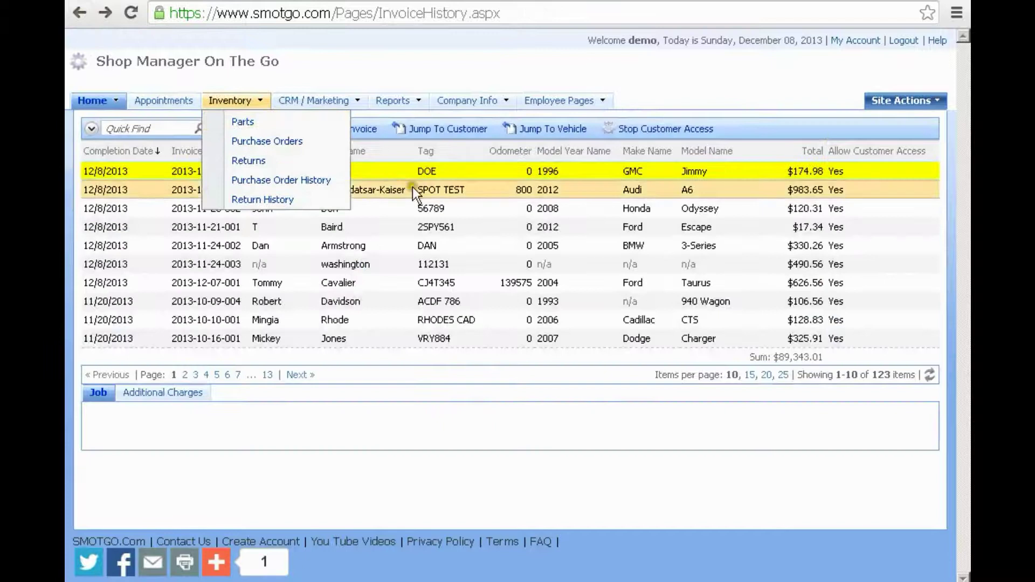
# Examine the quick view of the replace/upgrade job on the 2012 Audi A6 invoice.
pyautogui.click(412, 189)
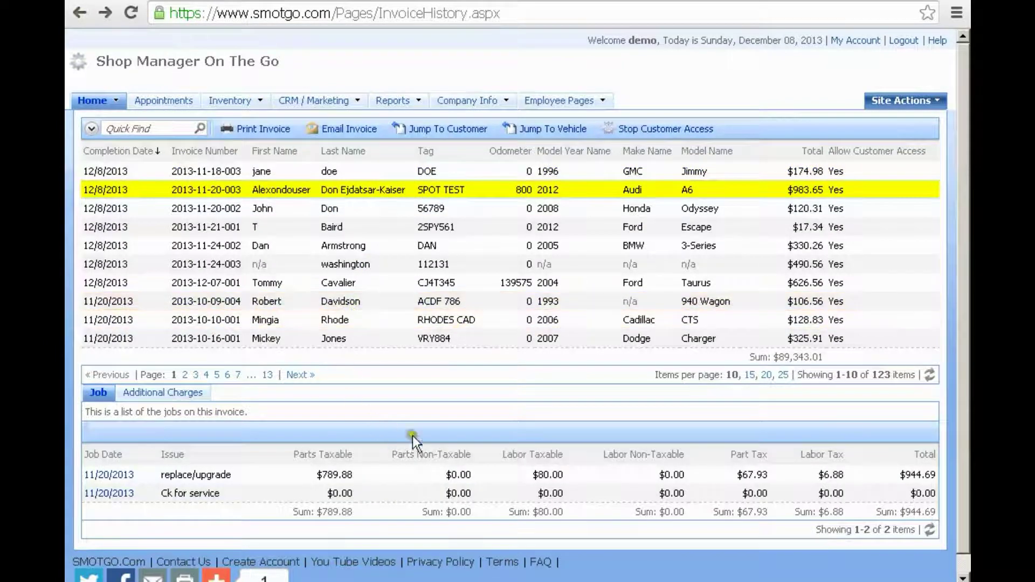
pyautogui.click(387, 476)
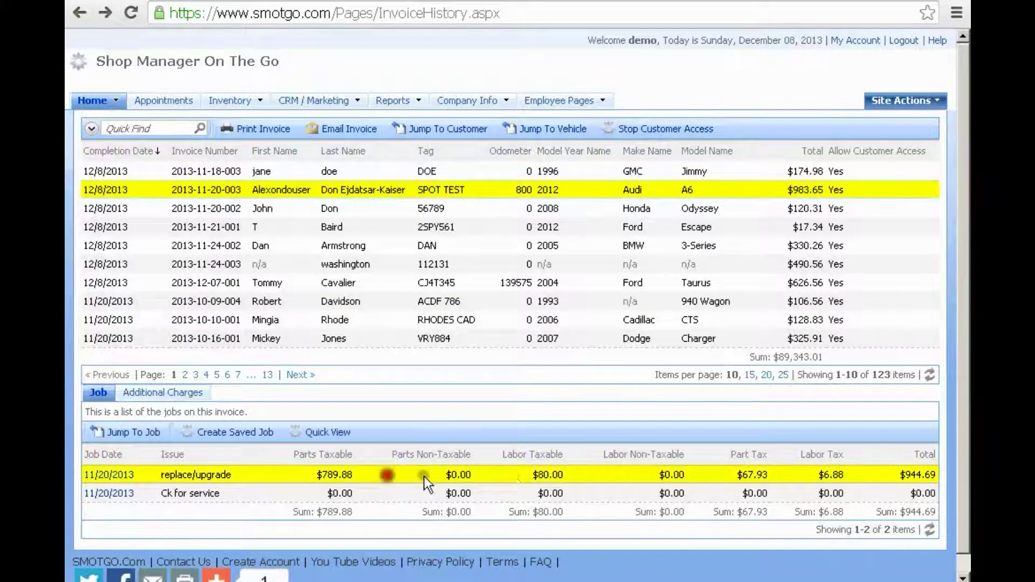
pyautogui.click(319, 433)
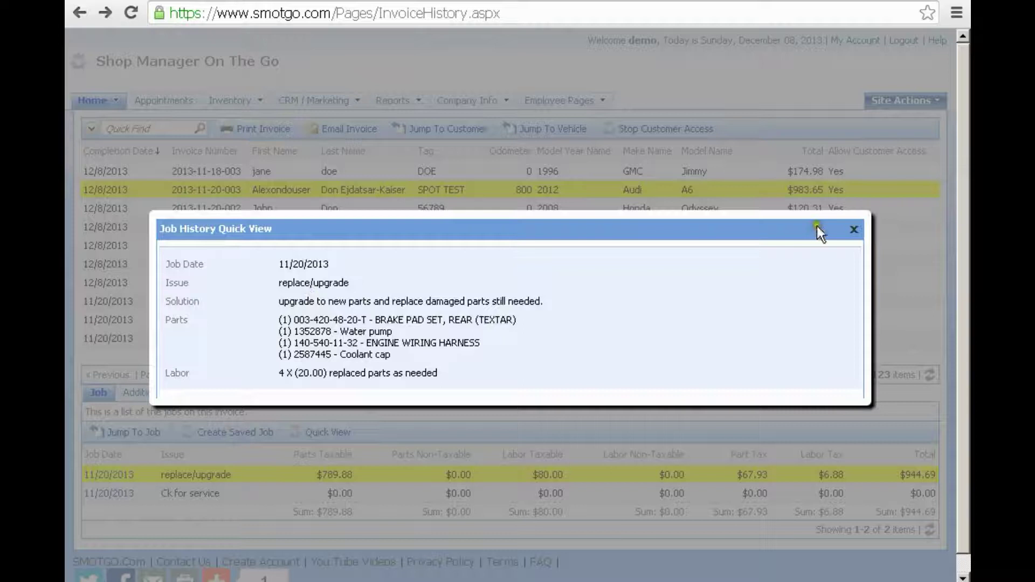
pyautogui.click(854, 229)
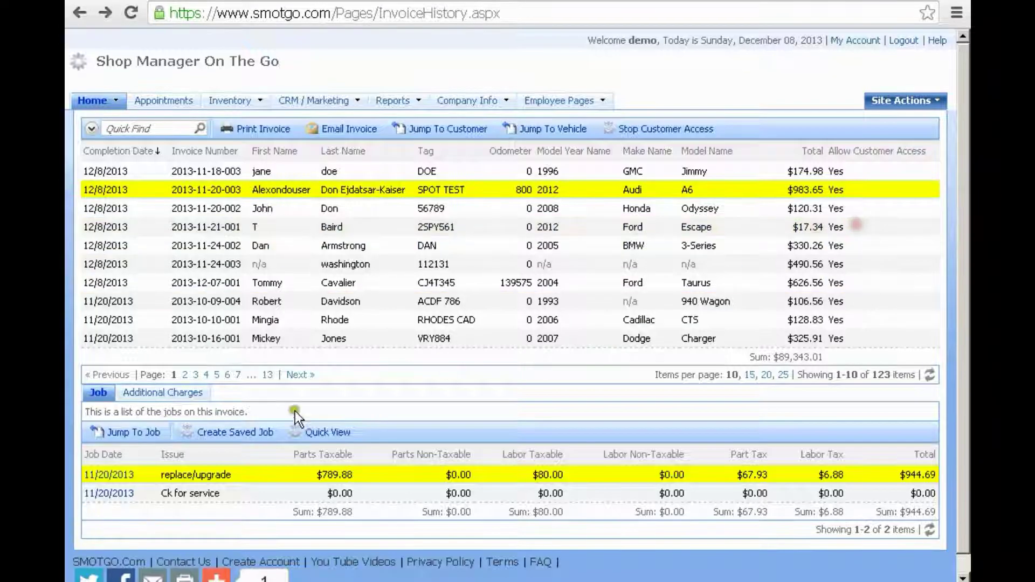
# Review the replace/upgrade job's history record, including its parts, labor and quick view.
pyautogui.click(138, 434)
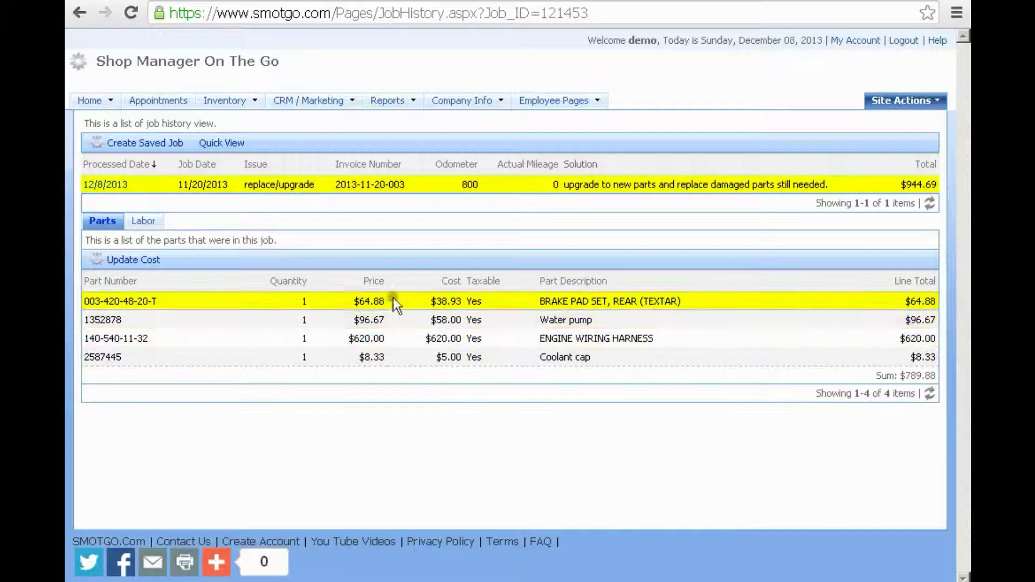
pyautogui.click(144, 222)
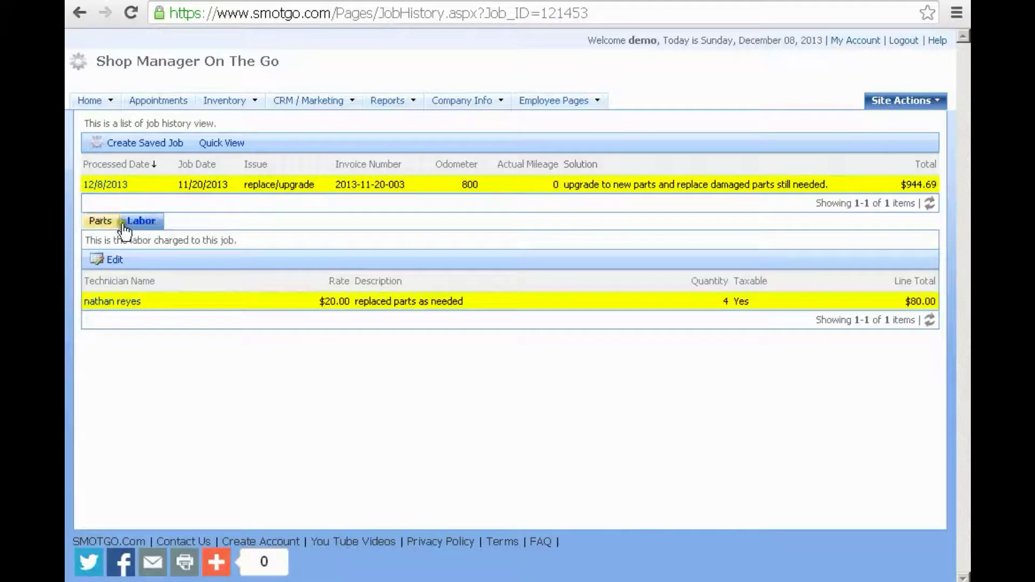
pyautogui.click(100, 221)
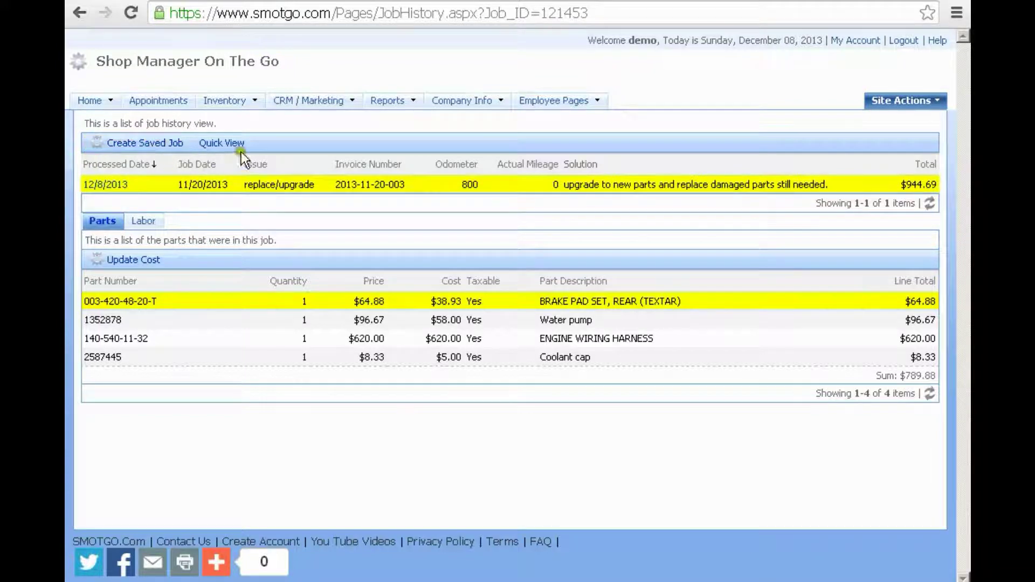
pyautogui.click(228, 151)
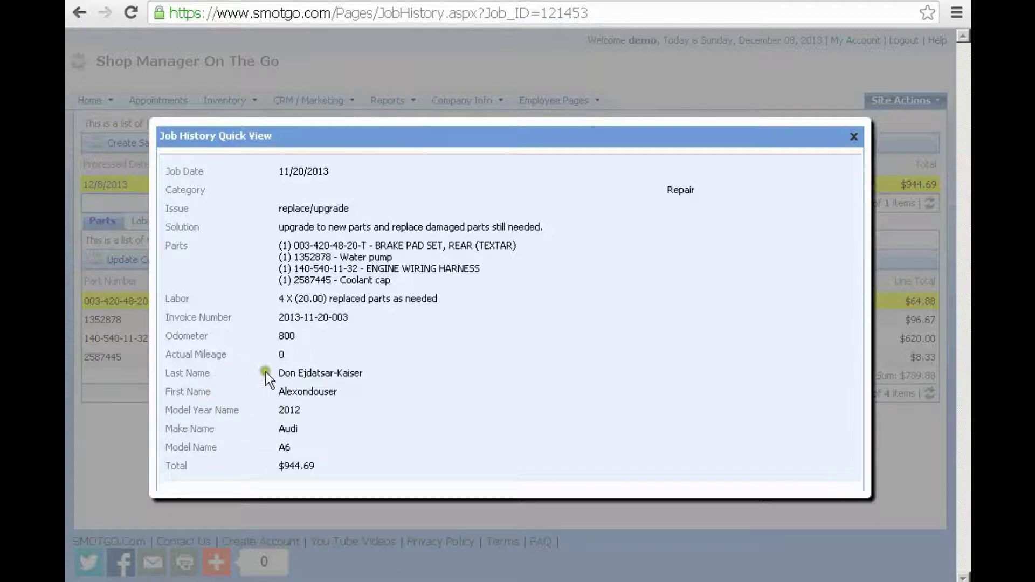
pyautogui.click(853, 137)
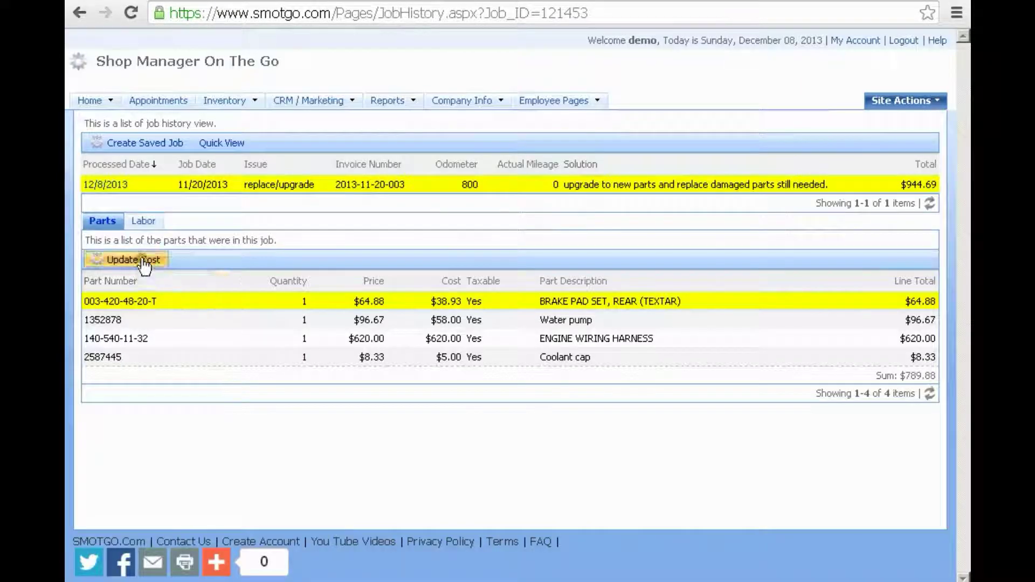
pyautogui.moveTo(159, 304); pyautogui.dragTo(85, 303)
pyautogui.rightClick(108, 302)
pyautogui.click(145, 308)
pyautogui.click(252, 123)
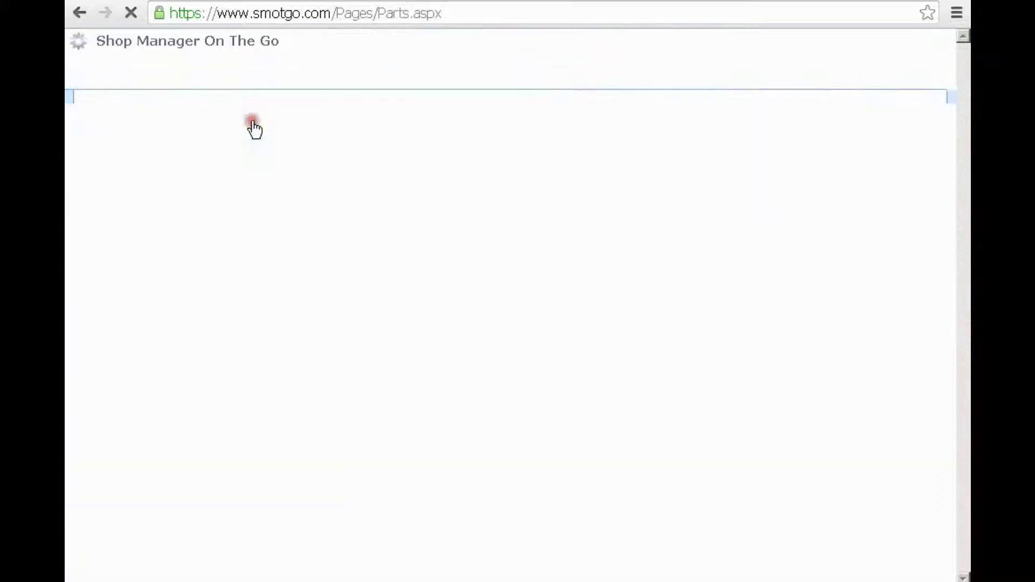
pyautogui.rightClick(333, 175)
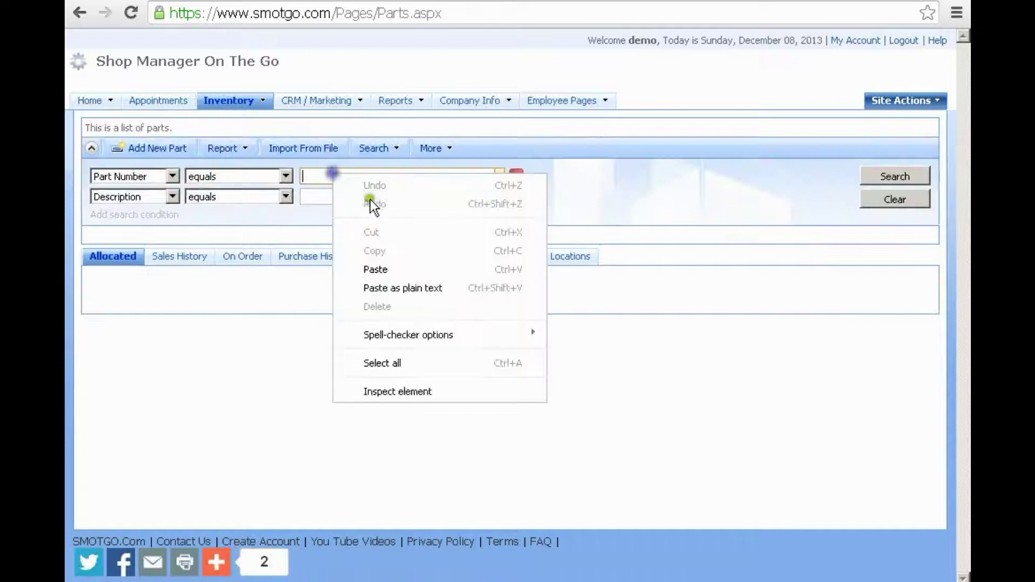
pyautogui.click(393, 268)
pyautogui.click(900, 176)
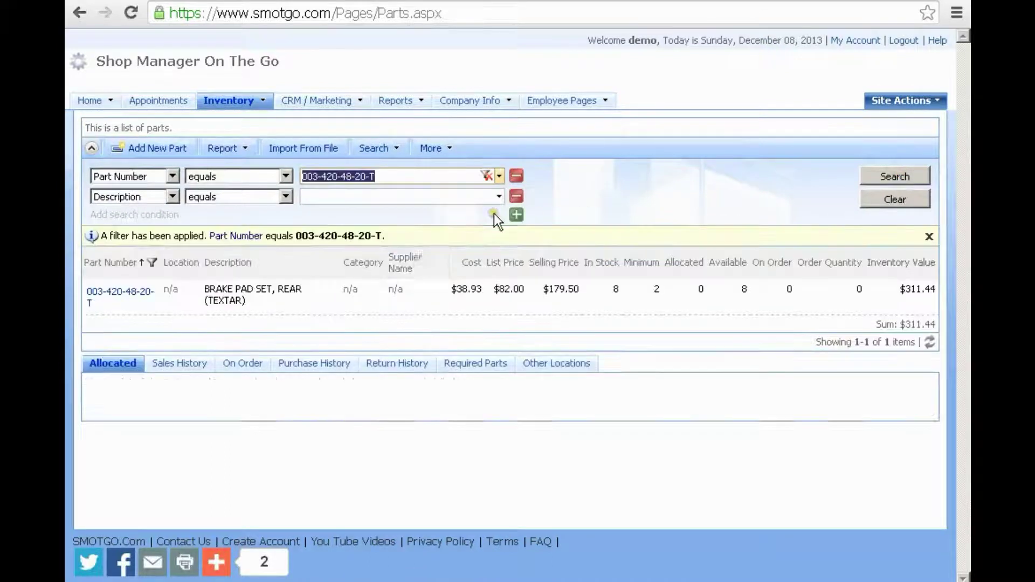
pyautogui.click(397, 290)
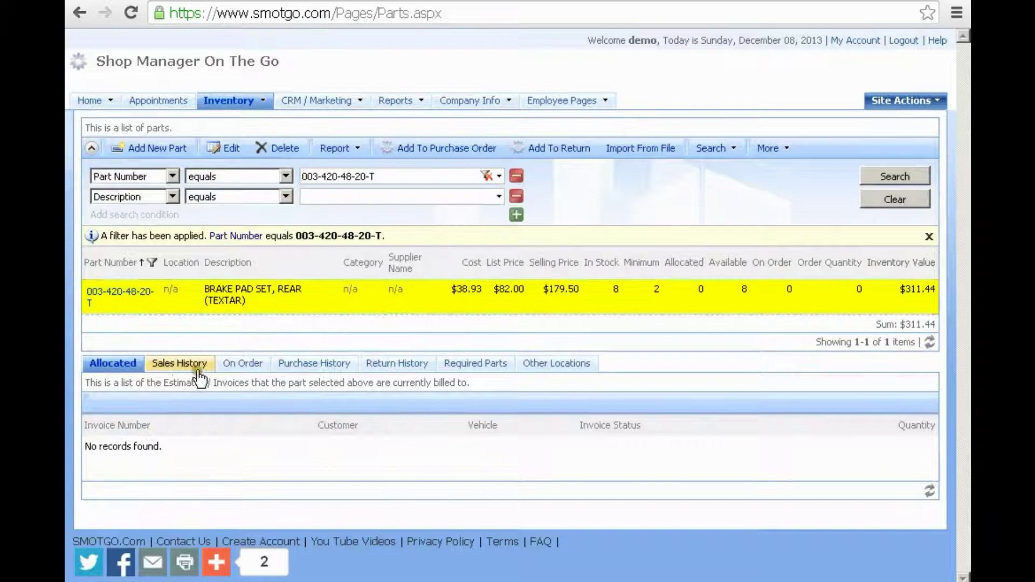
pyautogui.click(178, 370)
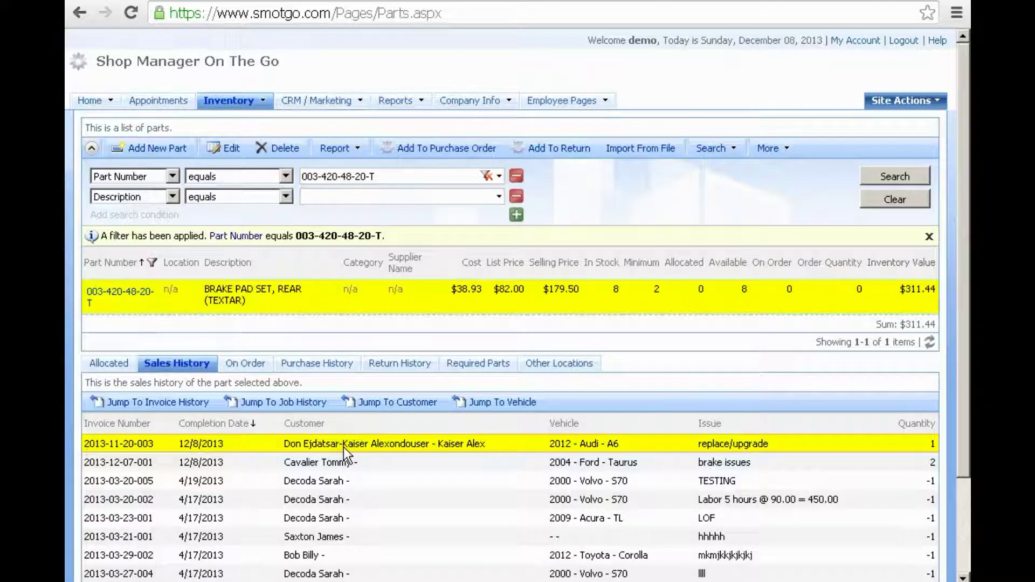
# Return to the invoice history, jump to the 2012 Audi A6's vehicle record, and view its invoice history and job history.
pyautogui.moveTo(104, 107)
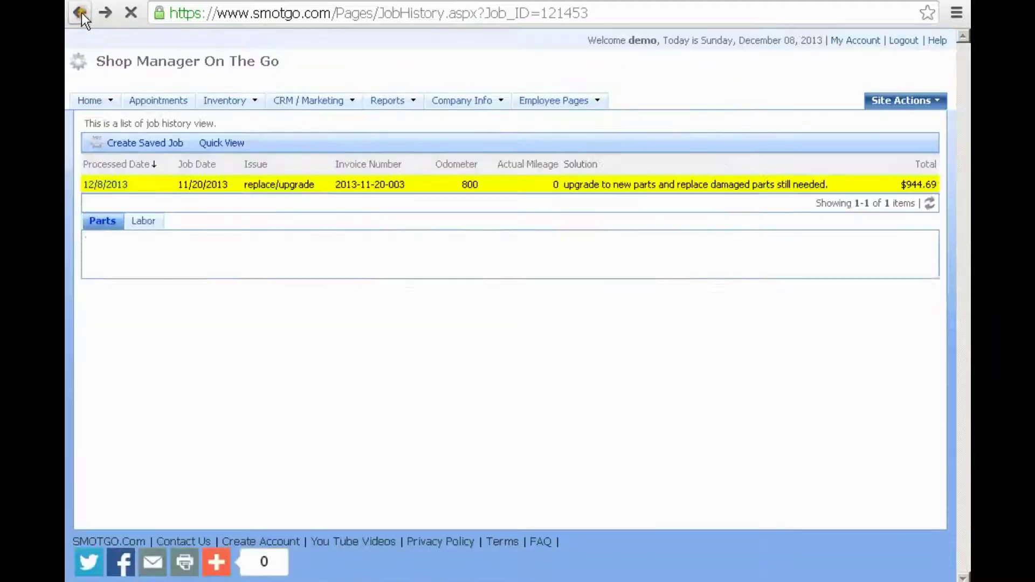
pyautogui.click(77, 12)
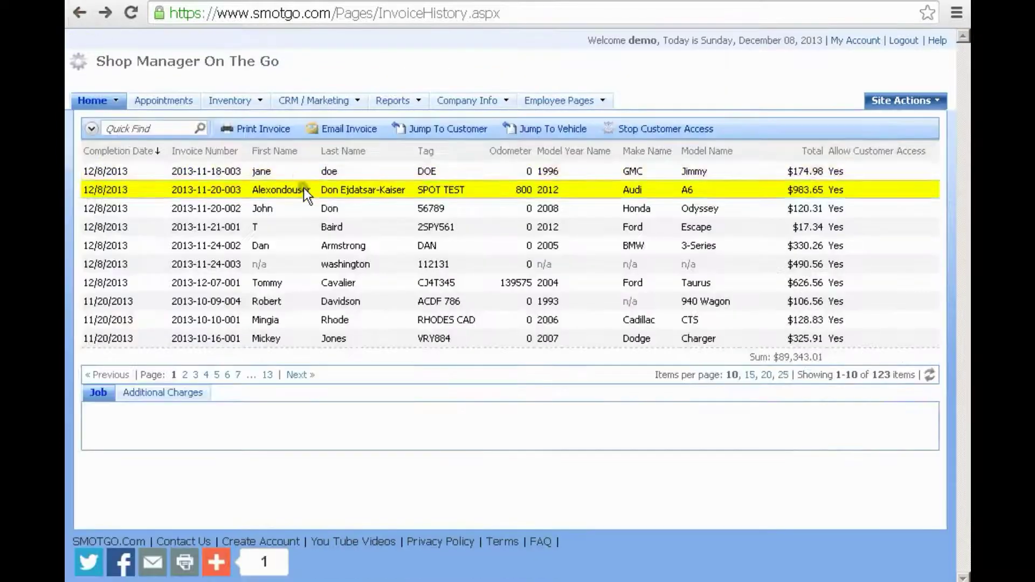
pyautogui.click(567, 132)
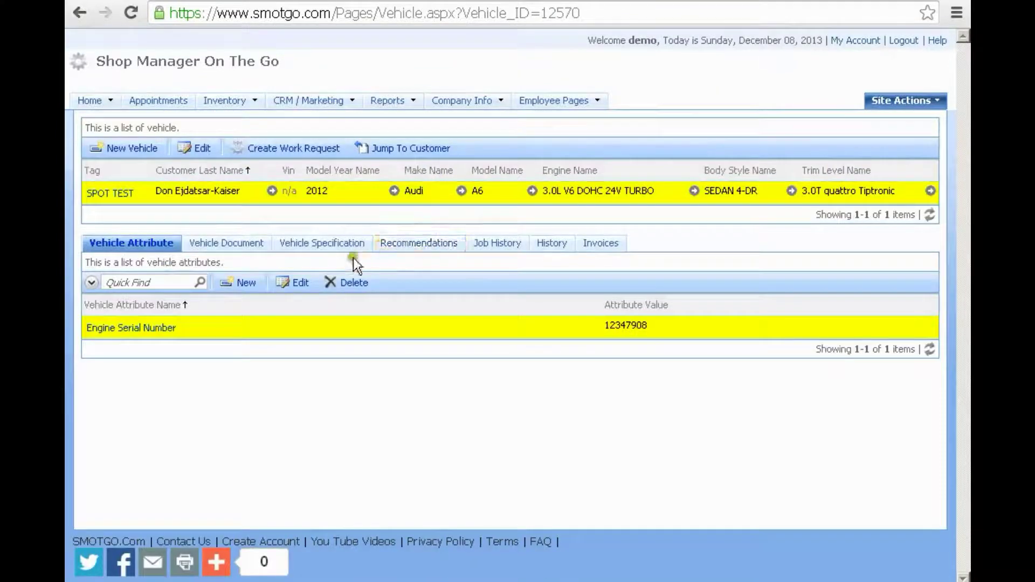
pyautogui.click(546, 250)
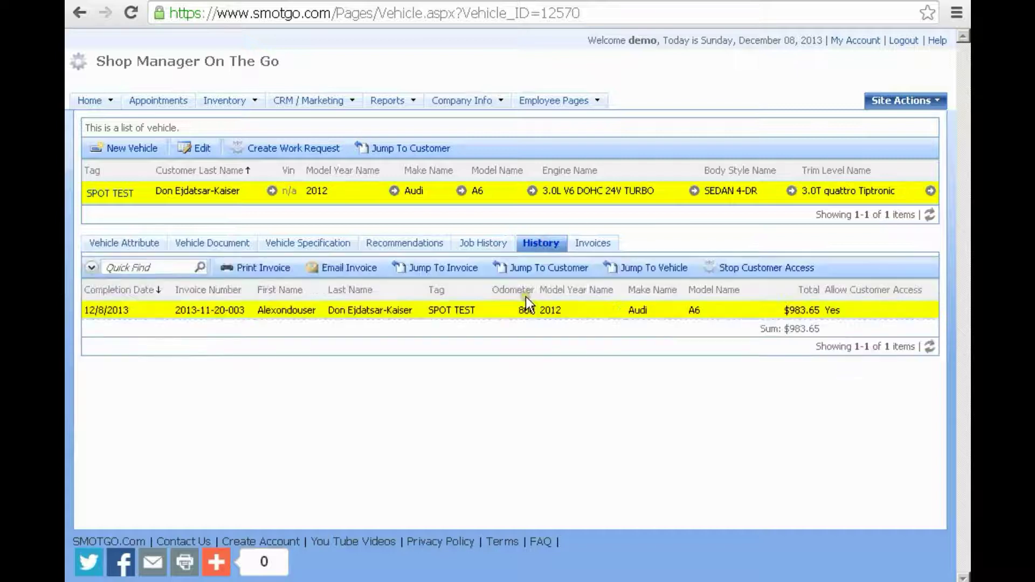
pyautogui.click(488, 243)
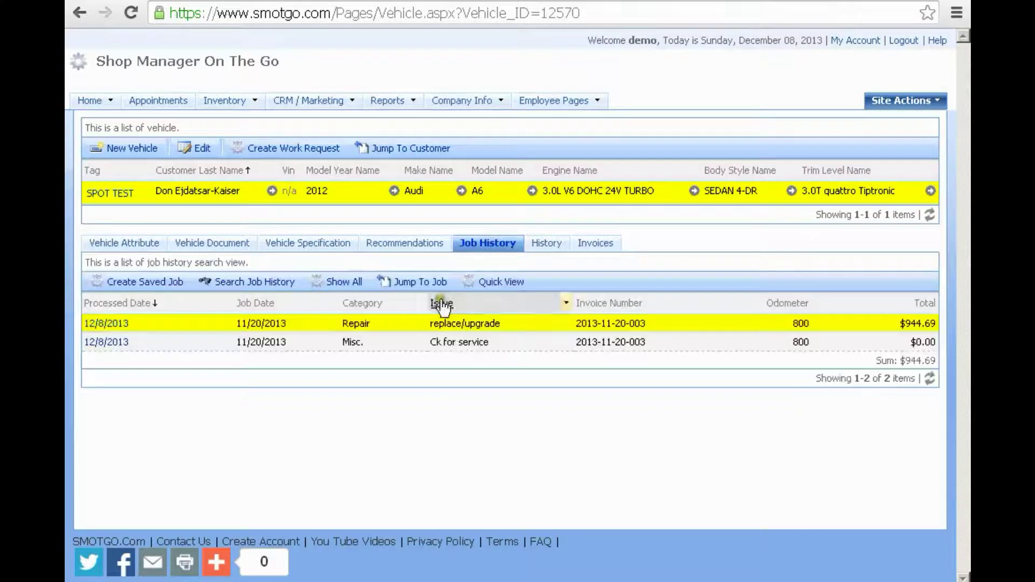
# Look through the available reports and open the Sales Totals Profit financial report.
pyautogui.moveTo(503, 102)
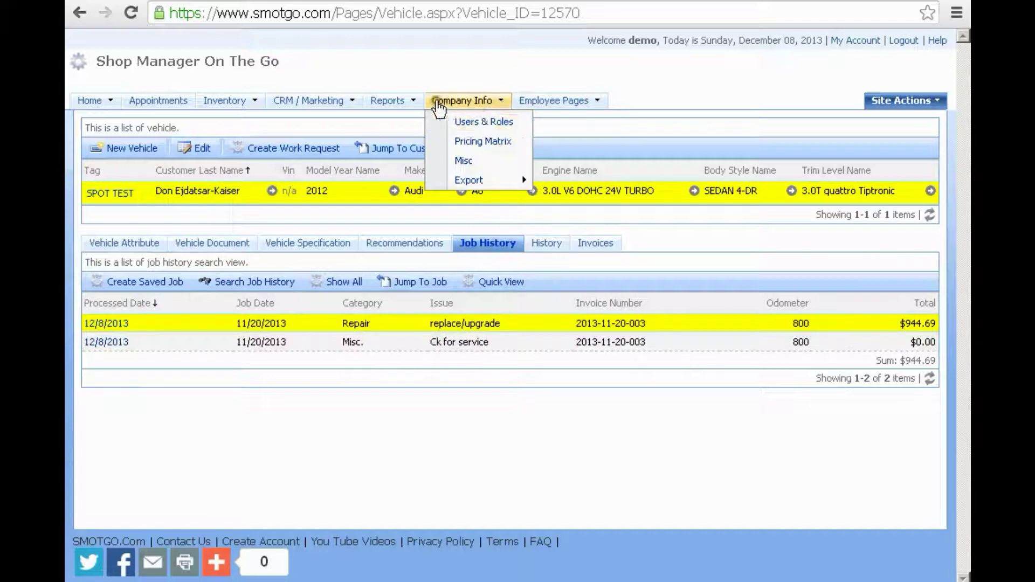
pyautogui.moveTo(415, 102)
pyautogui.moveTo(486, 145)
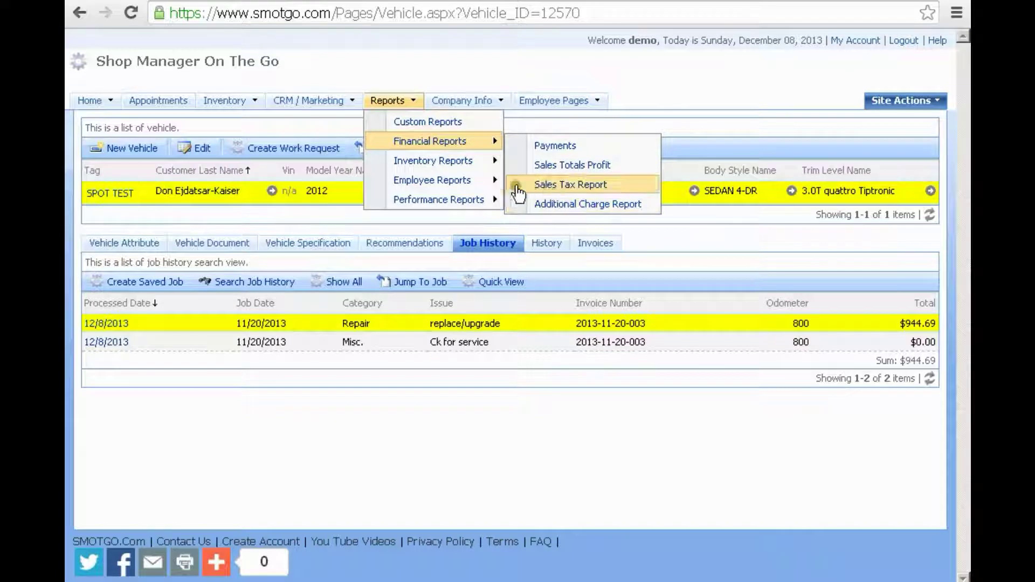
pyautogui.moveTo(495, 207)
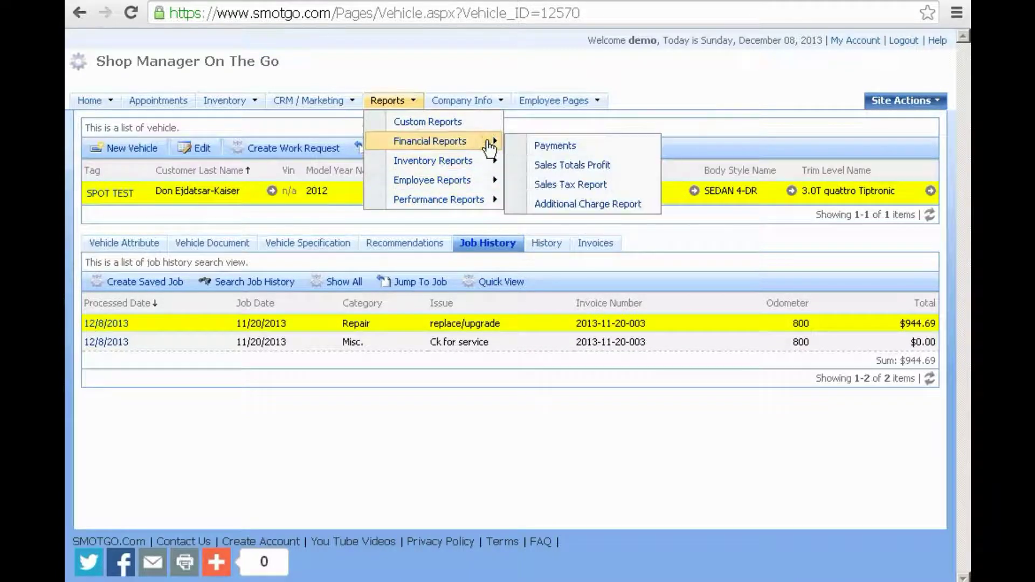
pyautogui.click(596, 169)
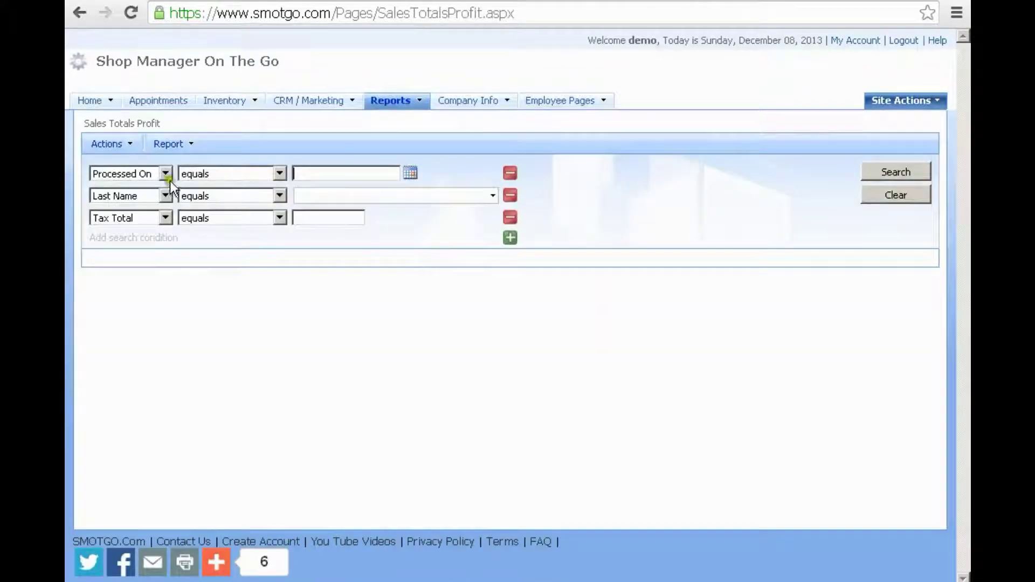
# Filter the Sales Totals Profit report to invoices processed on 12/8/2013 and review the listed amounts and sums.
pyautogui.click(410, 174)
pyautogui.click(311, 261)
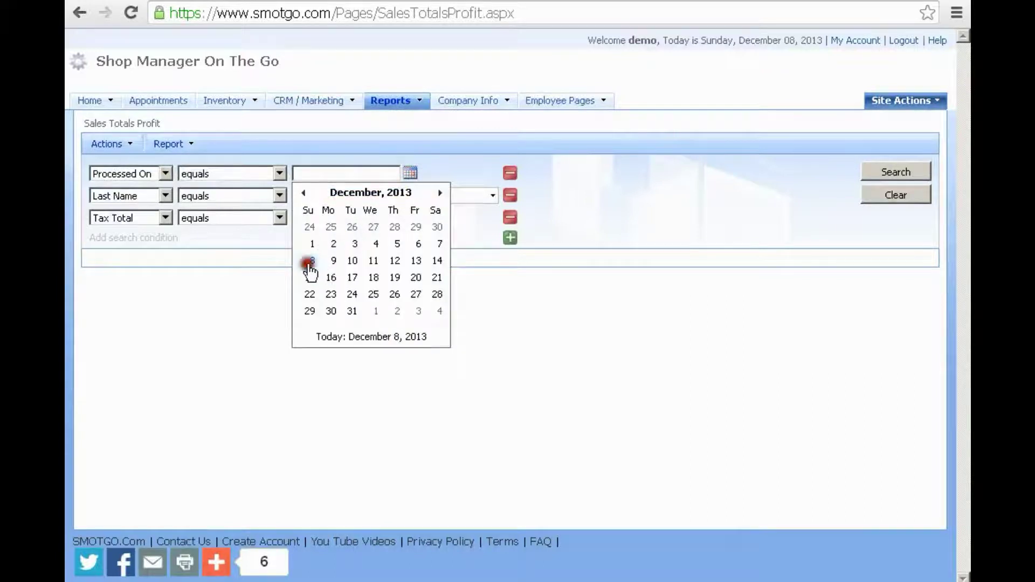
pyautogui.click(872, 165)
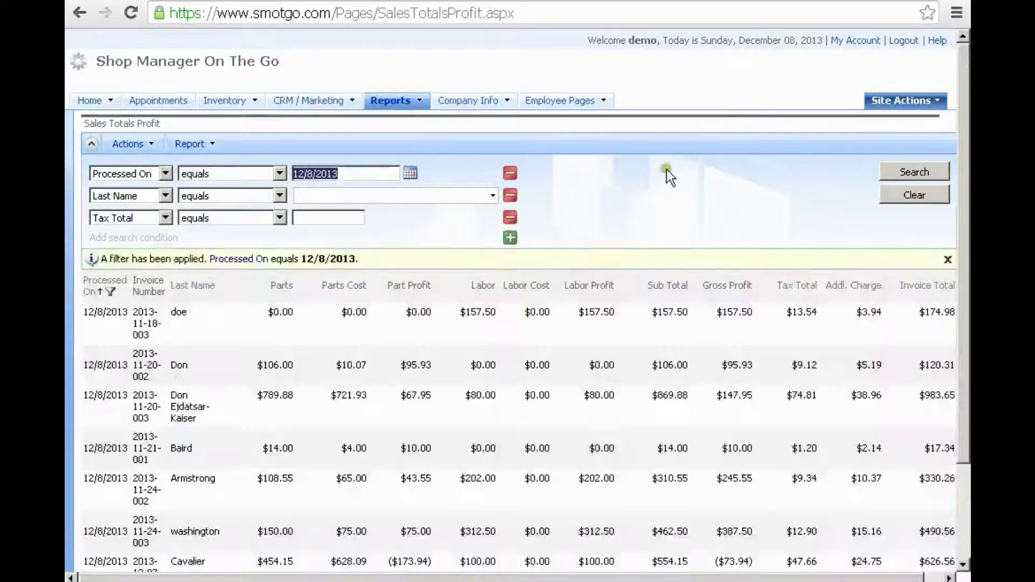
pyautogui.scroll(-2, 437, 273)
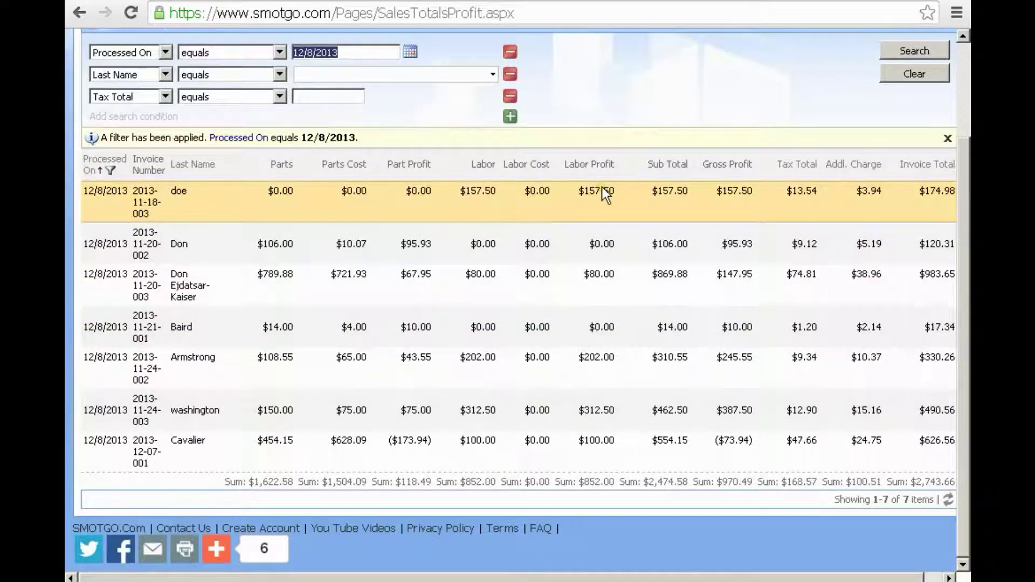
pyautogui.scroll(3, 603, 189)
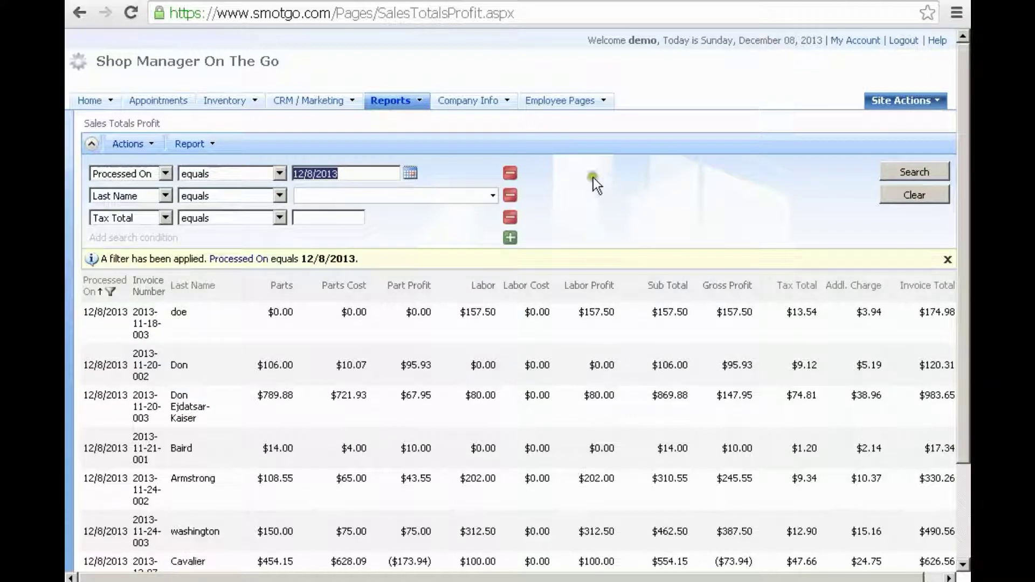
# Open the Export Customers list and look over its columns.
pyautogui.click(558, 92)
pyautogui.click(425, 71)
pyautogui.click(507, 101)
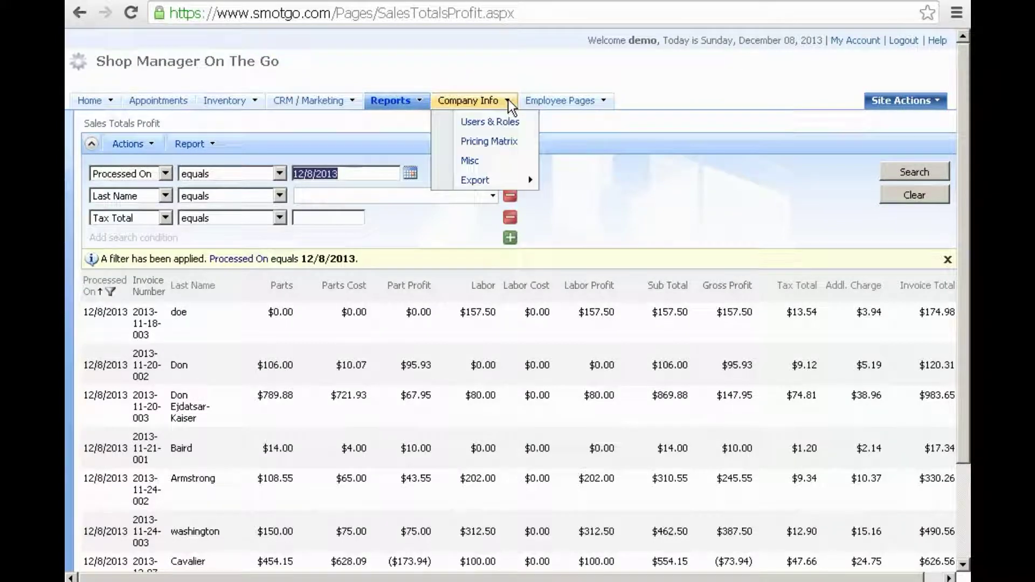
pyautogui.click(527, 182)
pyautogui.click(602, 184)
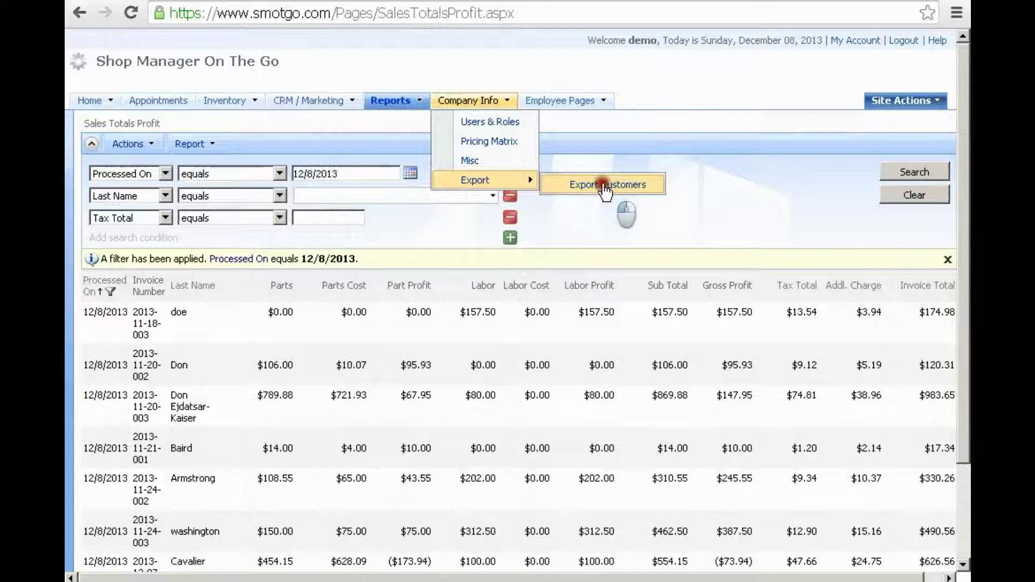
pyautogui.click(606, 187)
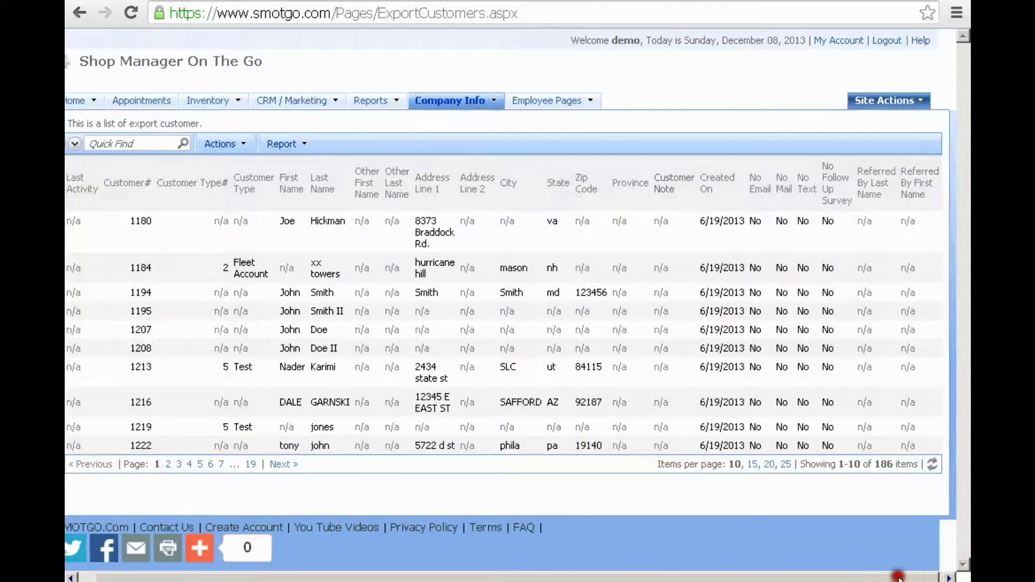
pyautogui.click(467, 100)
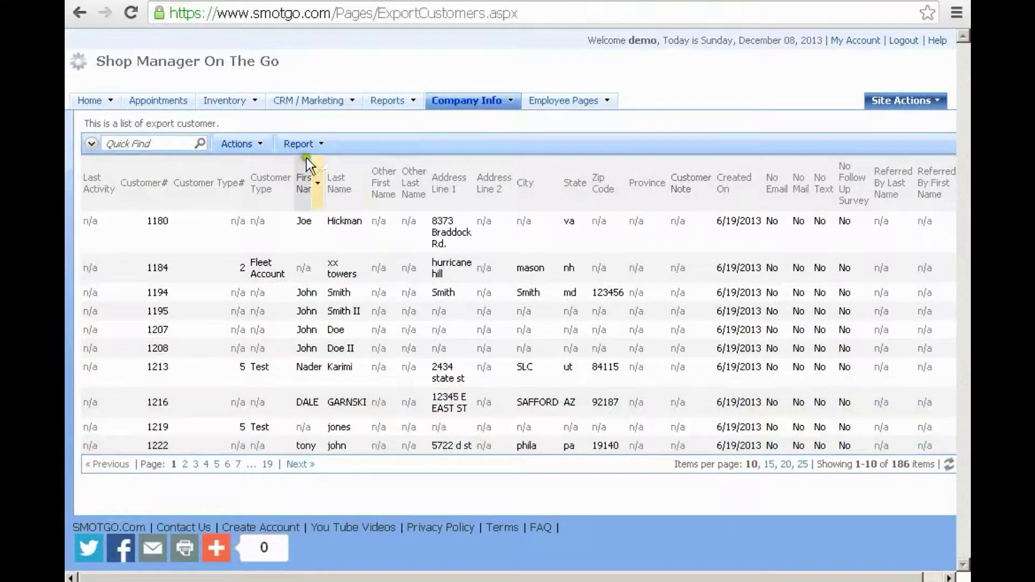
# Download the full customer list in CSV format and open the downloaded file in Excel.
pyautogui.click(258, 143)
pyautogui.click(268, 167)
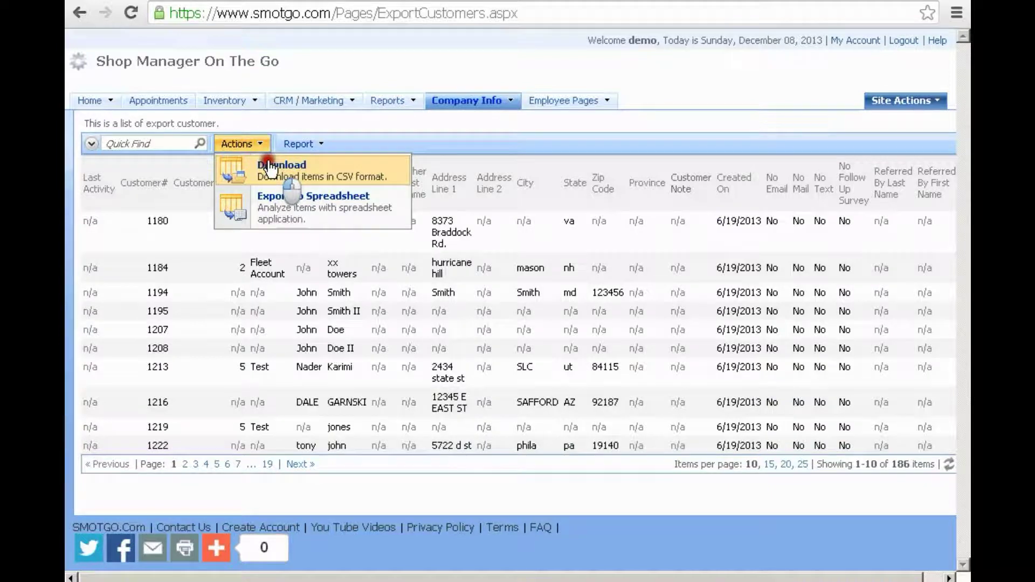
pyautogui.click(149, 565)
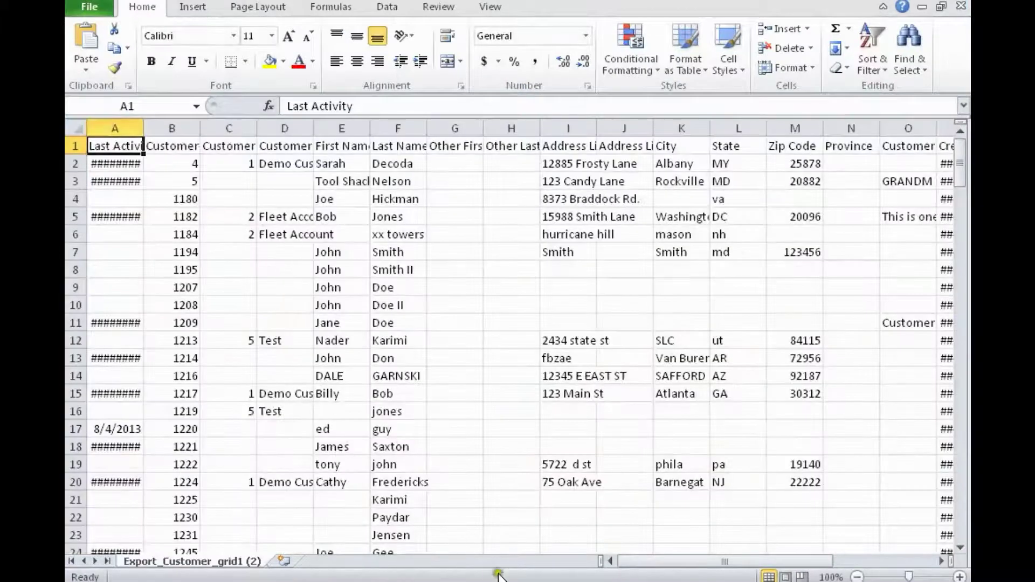
# Widen the Created On, Last Activity, Customer#, Customer Type# and Customer Type columns for reading, and close the CSV file without saving.
pyautogui.moveTo(644, 561); pyautogui.dragTo(739, 560)
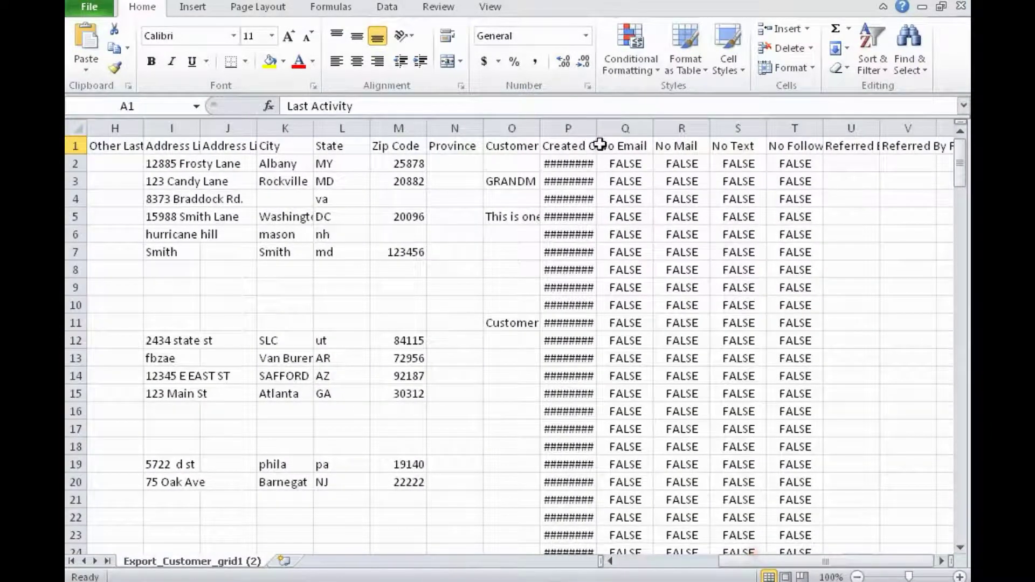
pyautogui.moveTo(597, 129); pyautogui.dragTo(697, 128)
pyautogui.moveTo(754, 560); pyautogui.dragTo(641, 561)
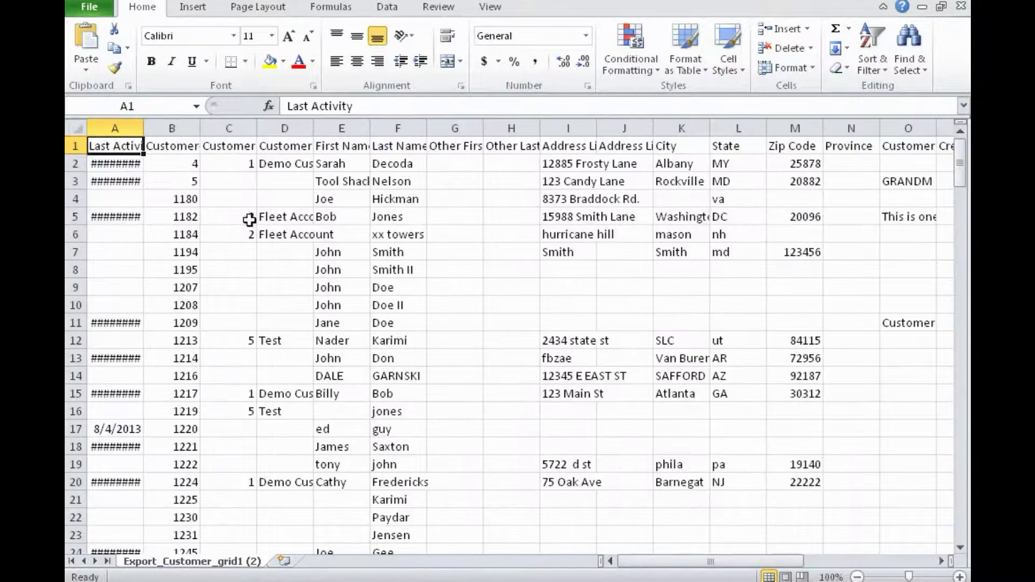
pyautogui.moveTo(200, 128); pyautogui.dragTo(529, 134)
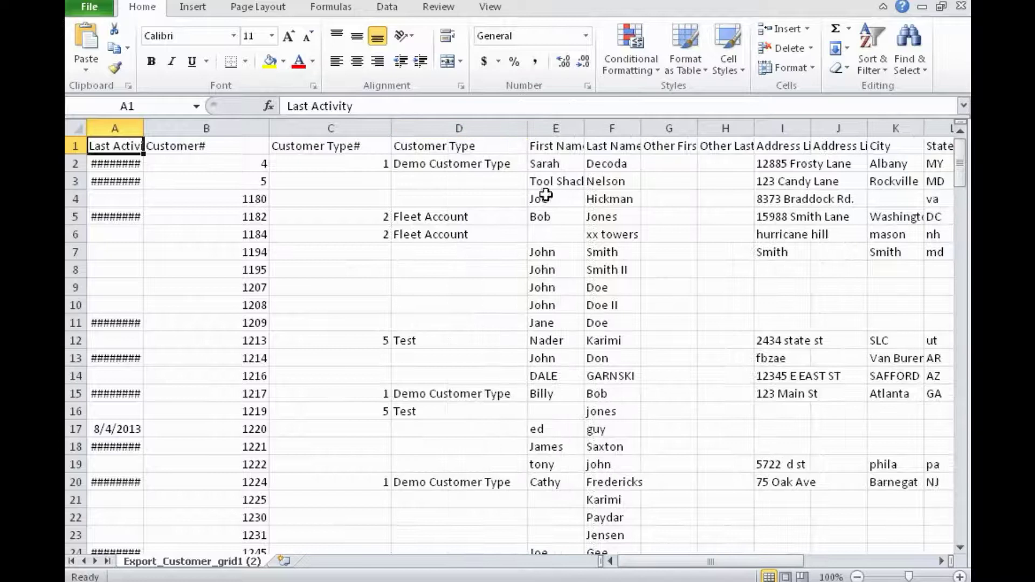
pyautogui.moveTo(144, 129); pyautogui.dragTo(219, 128)
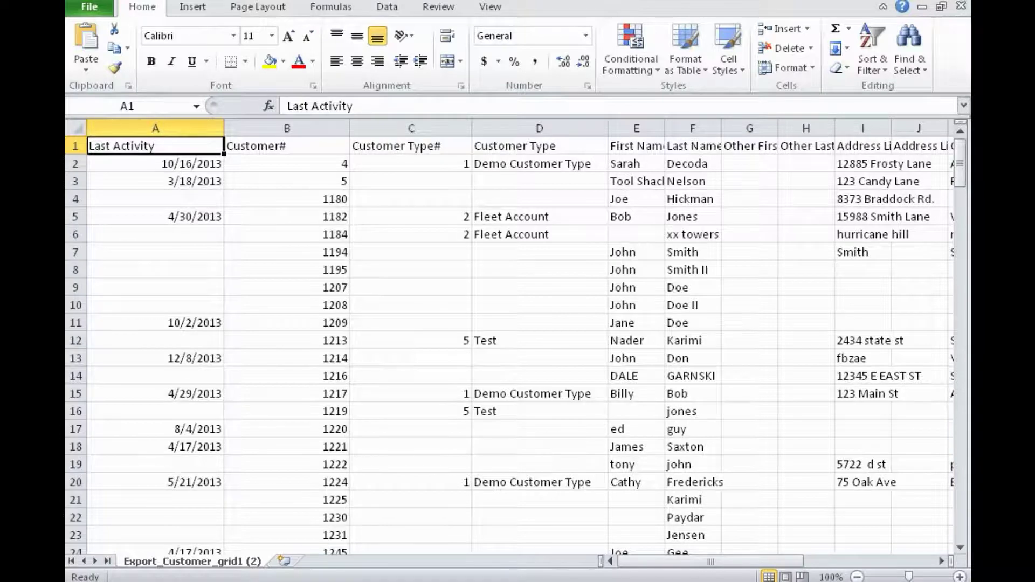
pyautogui.hotkey('ctrl', 'w')
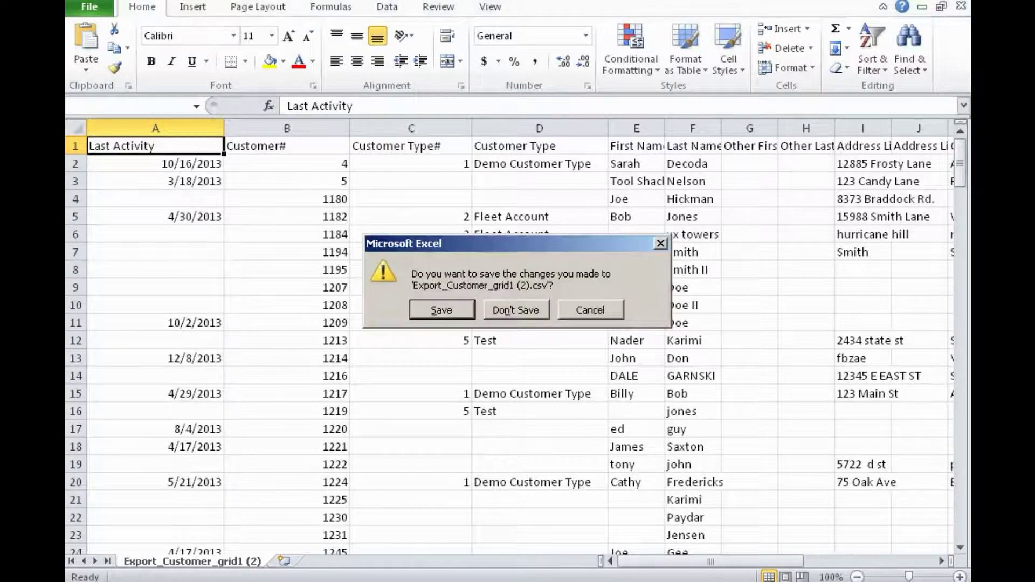
pyautogui.click(539, 313)
# Filter the customer export list by Last Activity to last month and look through the filtered rows.
pyautogui.click(110, 180)
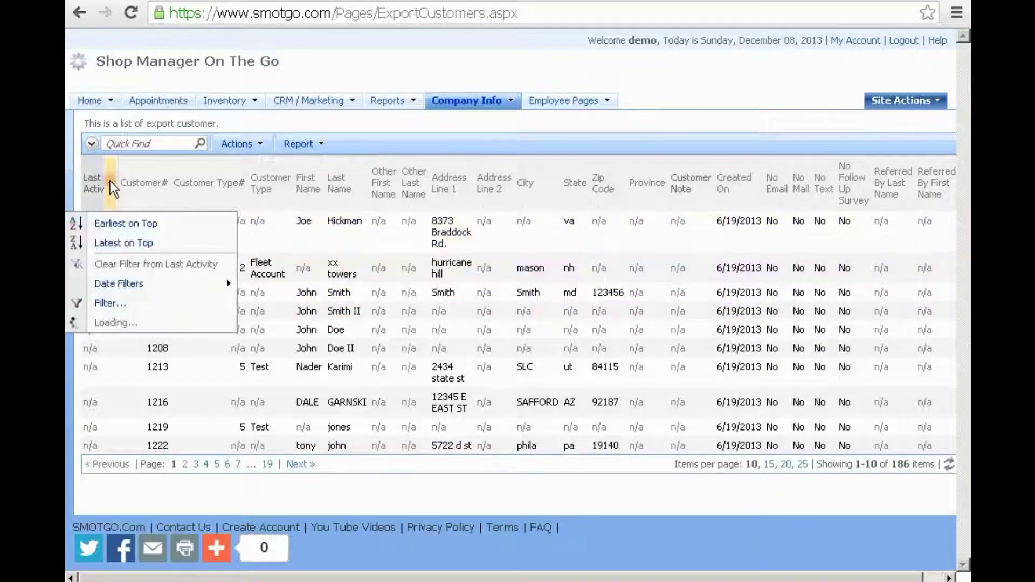
pyautogui.moveTo(118, 288)
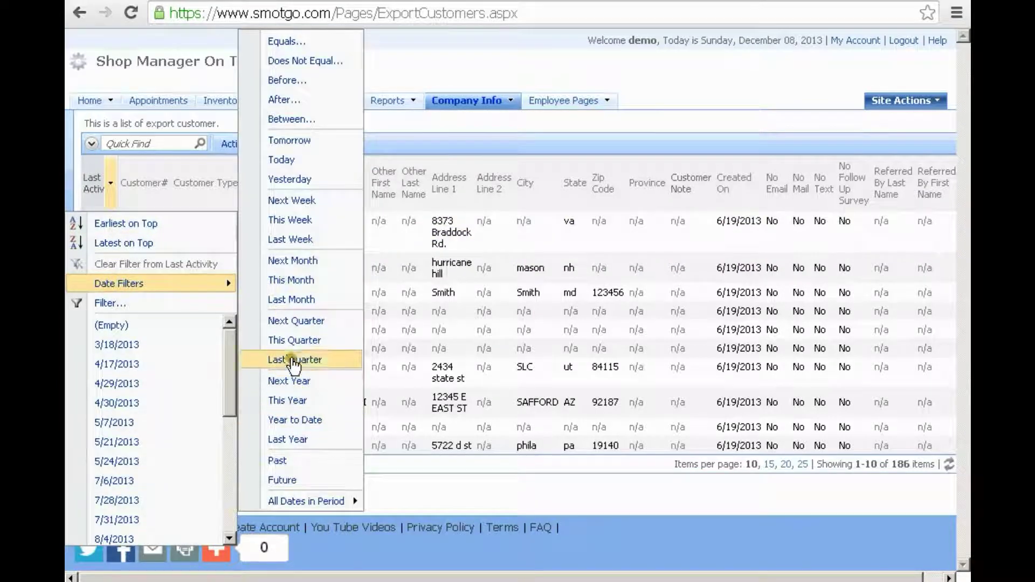
pyautogui.click(290, 300)
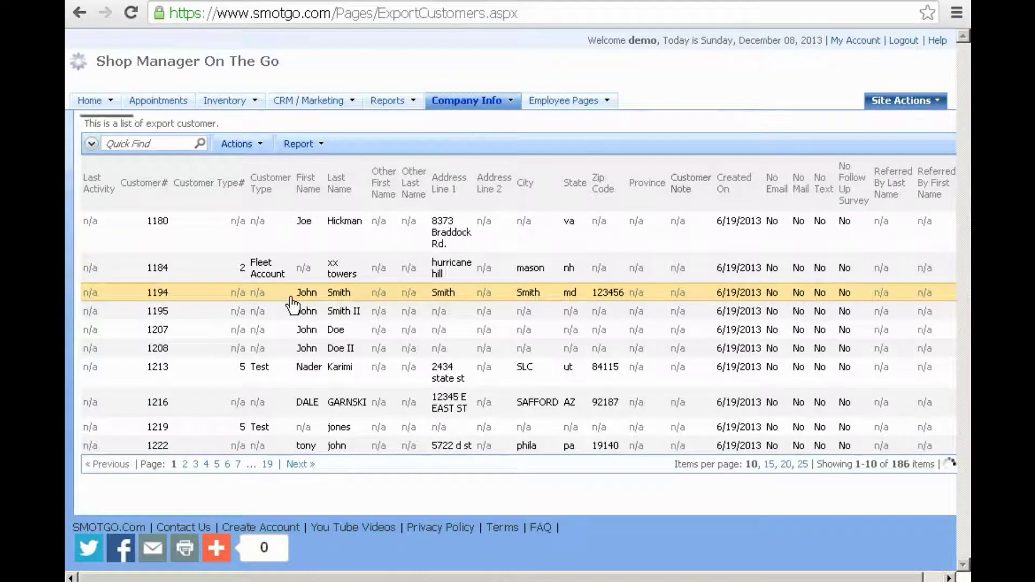
pyautogui.scroll(-2, 429, 331)
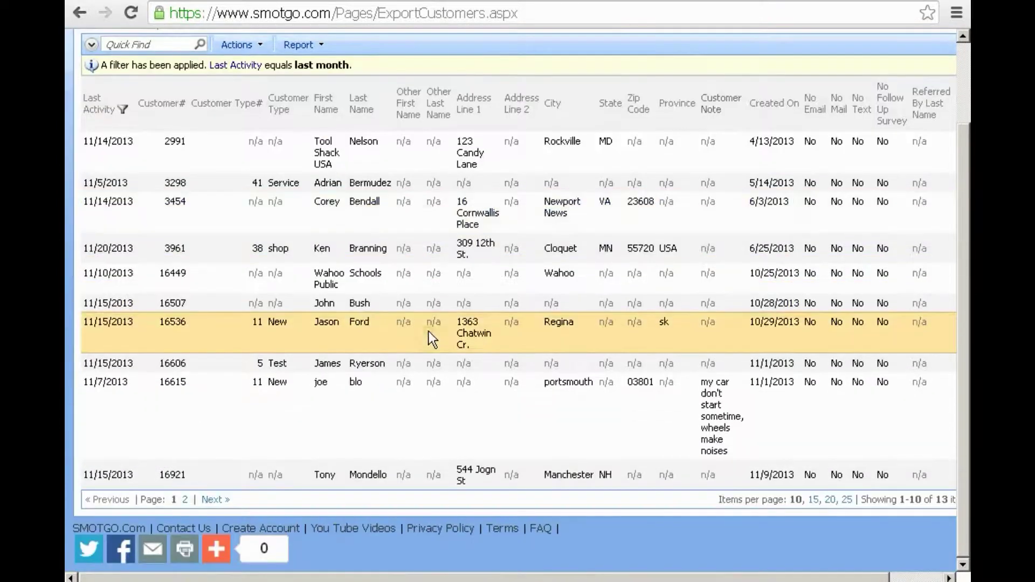
pyautogui.scroll(2, 254, 157)
# Download the filtered customer list as a Microsoft Word report.
pyautogui.click(263, 144)
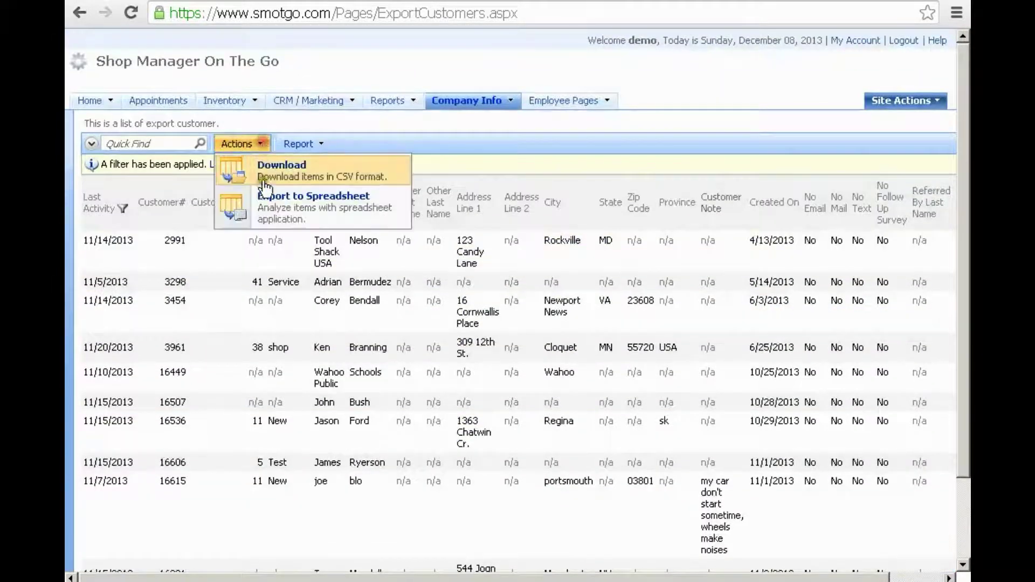
pyautogui.click(302, 144)
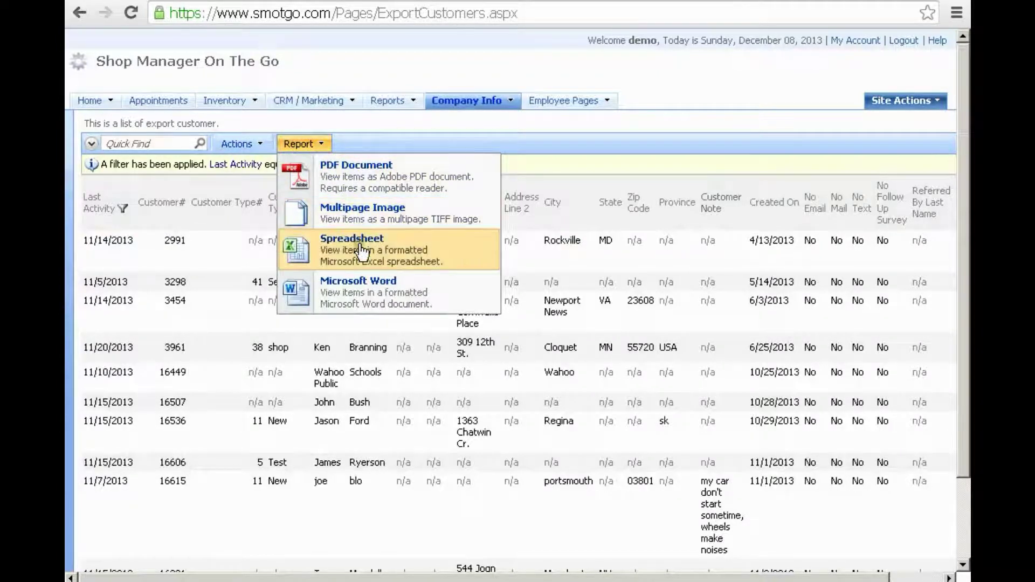
pyautogui.click(365, 295)
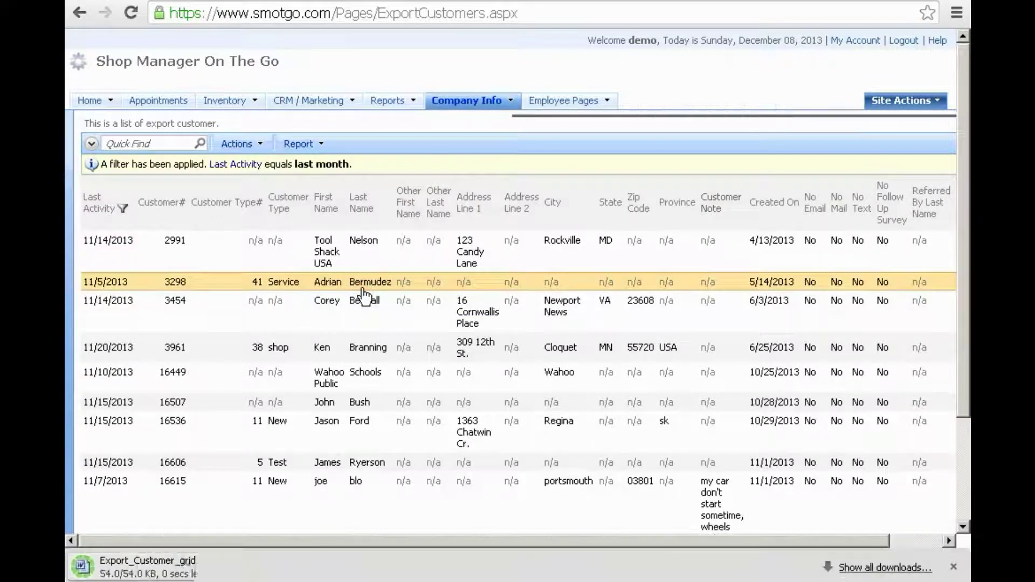
# Open the downloaded Word report of filtered customers, look through its rows, and return to the customer export page.
pyautogui.scroll(-3, 303, 317)
pyautogui.click(185, 565)
pyautogui.moveTo(214, 507)
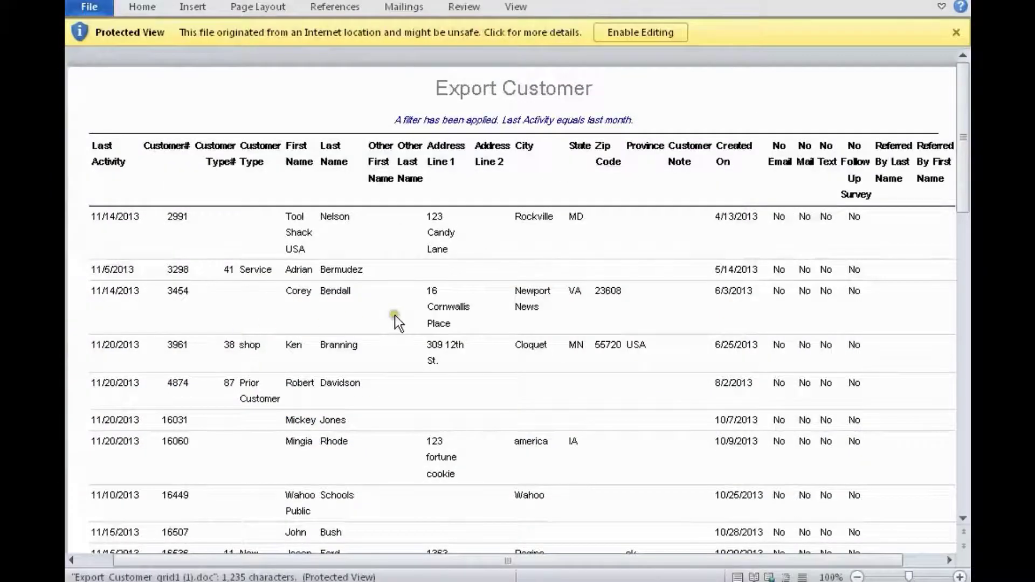
pyautogui.scroll(-5, 395, 315)
pyautogui.scroll(4, 395, 315)
pyautogui.scroll(-3, 395, 315)
pyautogui.scroll(-1, 395, 315)
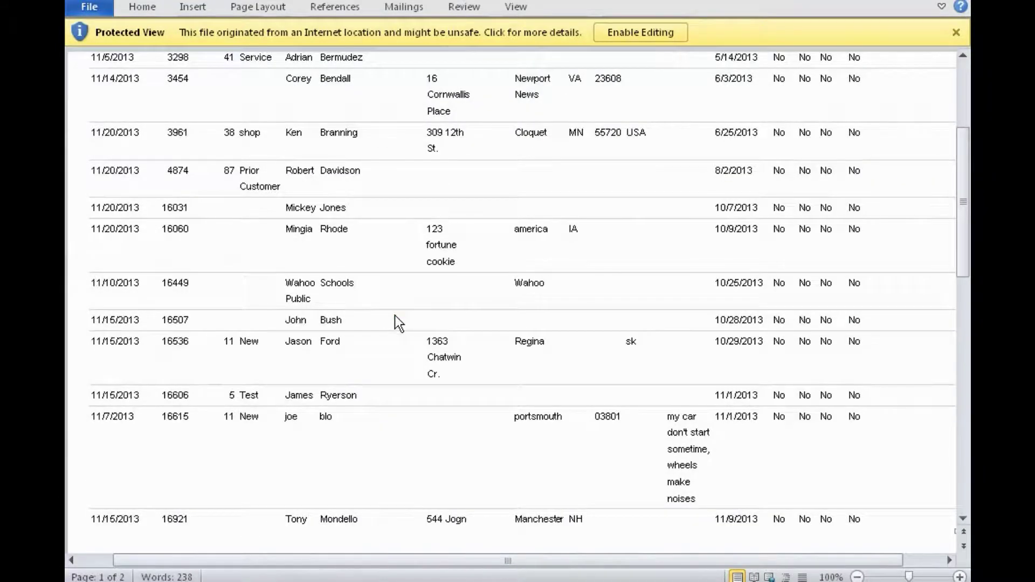
pyautogui.hotkey('ctrl', 'Home')
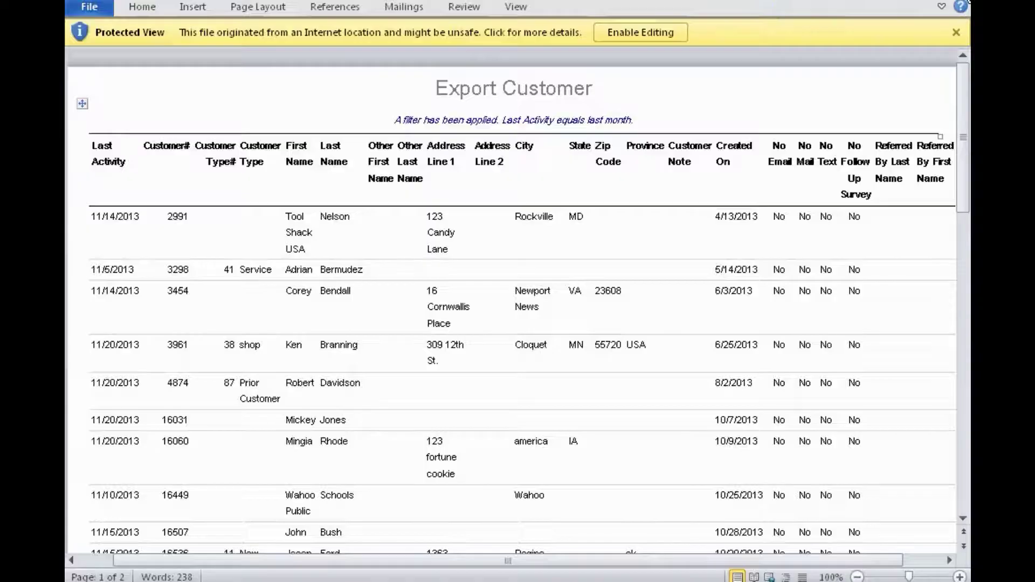
pyautogui.hotkey('alt', 'Tab')
pyautogui.scroll(3, 319, 183)
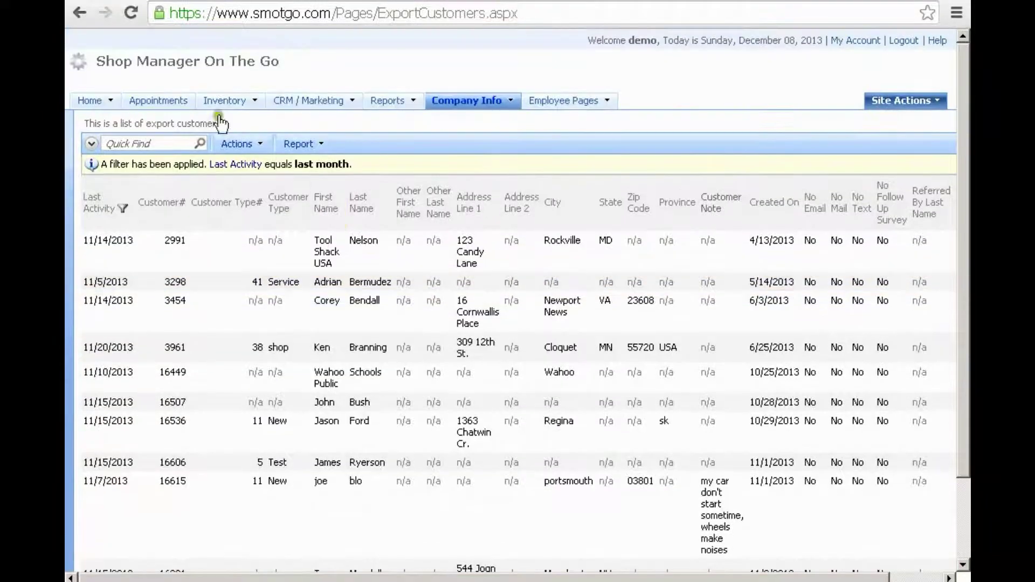
# Go to the appointments page, select Tuesday 12/10/2013, and open that day's employee time off record for editing.
pyautogui.click(167, 103)
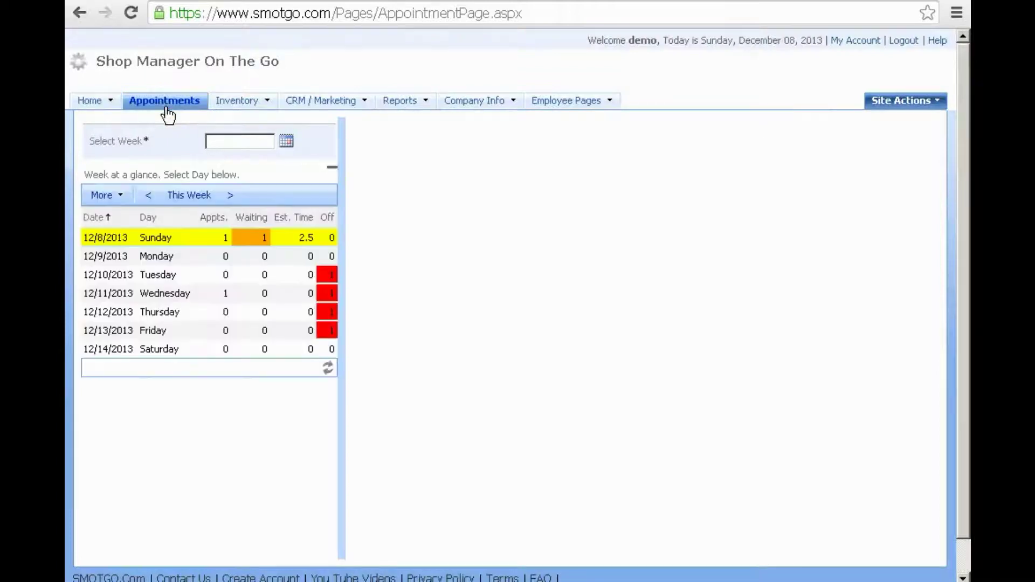
pyautogui.click(219, 275)
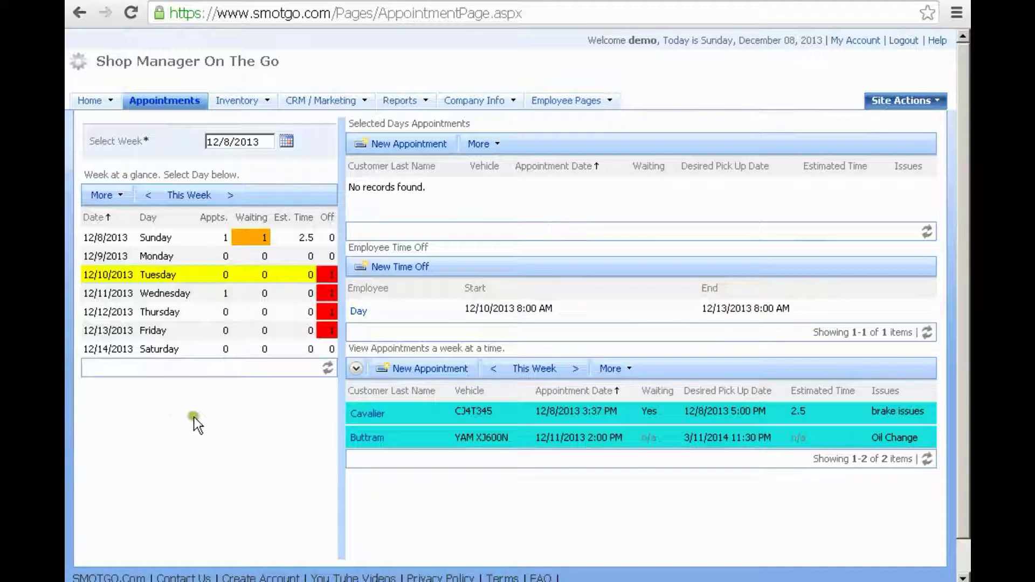
pyautogui.click(485, 309)
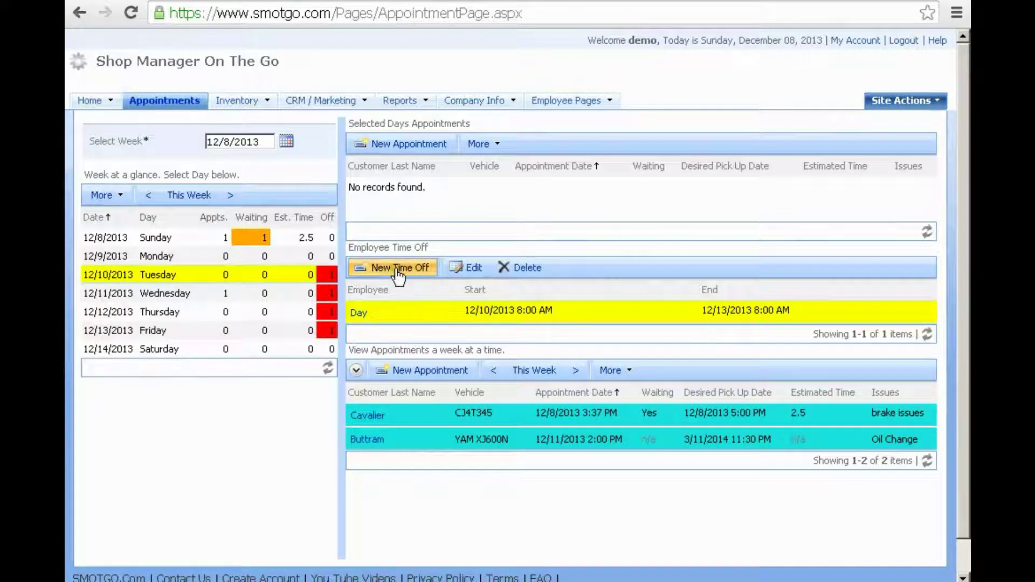
pyautogui.click(465, 270)
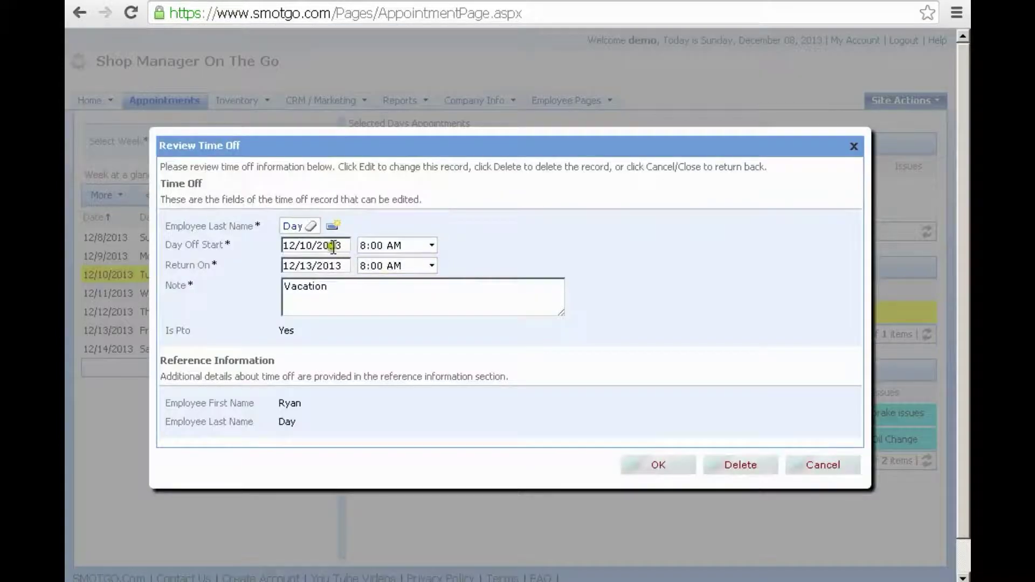
# Review the start date, return date and note of the time off record, and accept it without changes.
pyautogui.click(342, 246)
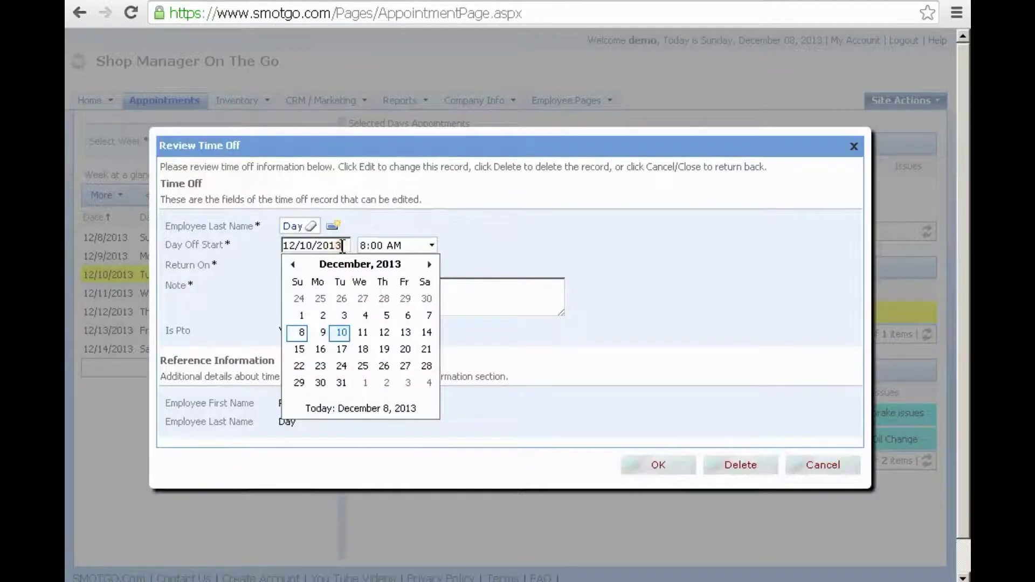
pyautogui.click(499, 289)
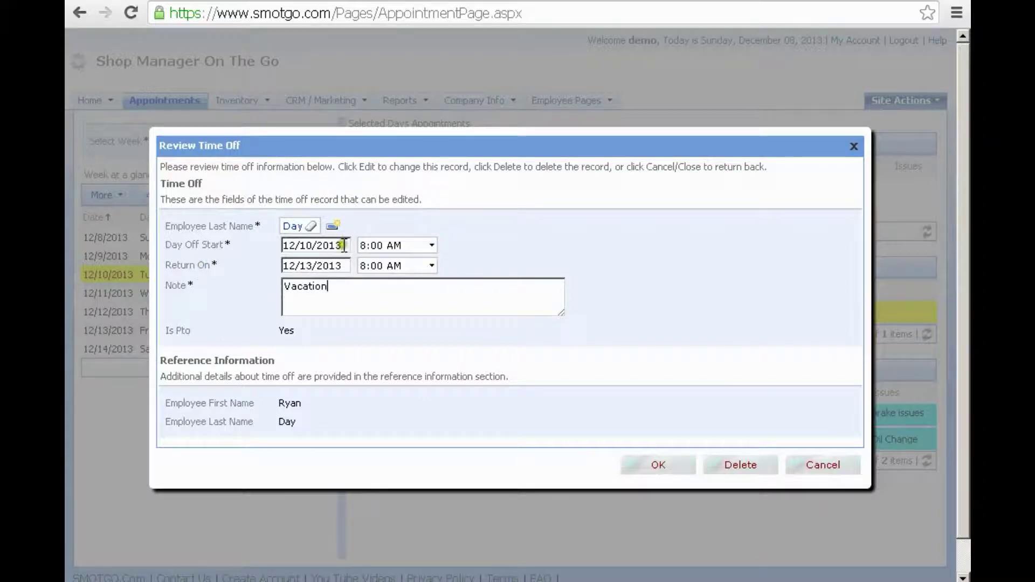
pyautogui.click(298, 247)
pyautogui.click(335, 266)
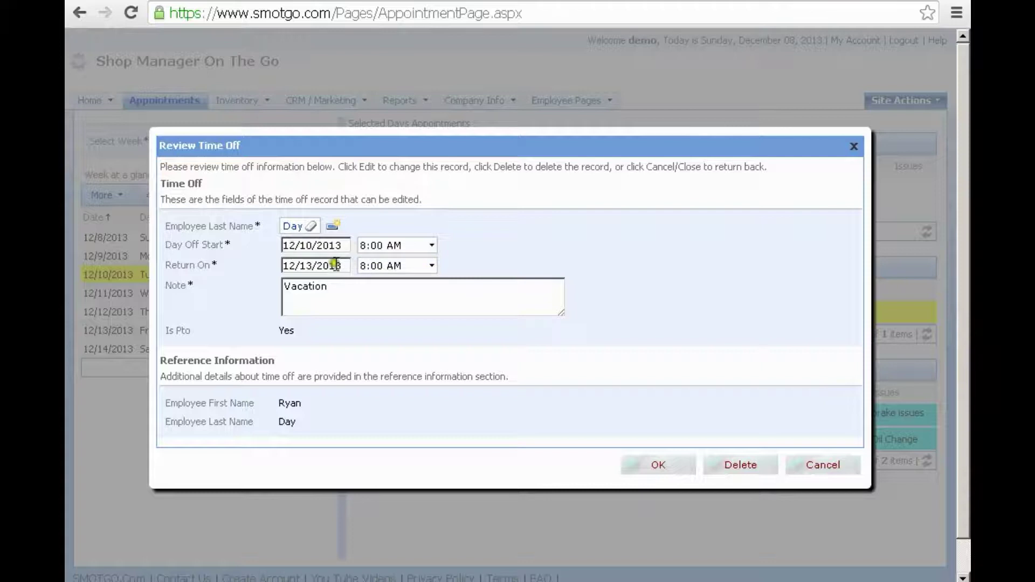
pyautogui.click(521, 403)
pyautogui.click(654, 458)
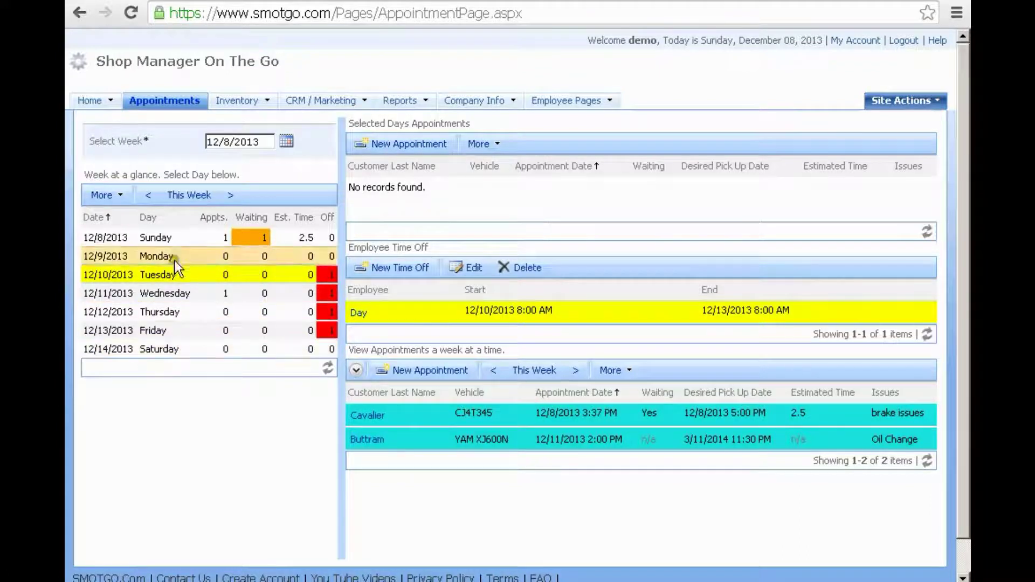
# Show the week of 12/1/2013, select Friday 12/6/2013, and download that day's appointments as a PDF document.
pyautogui.click(151, 198)
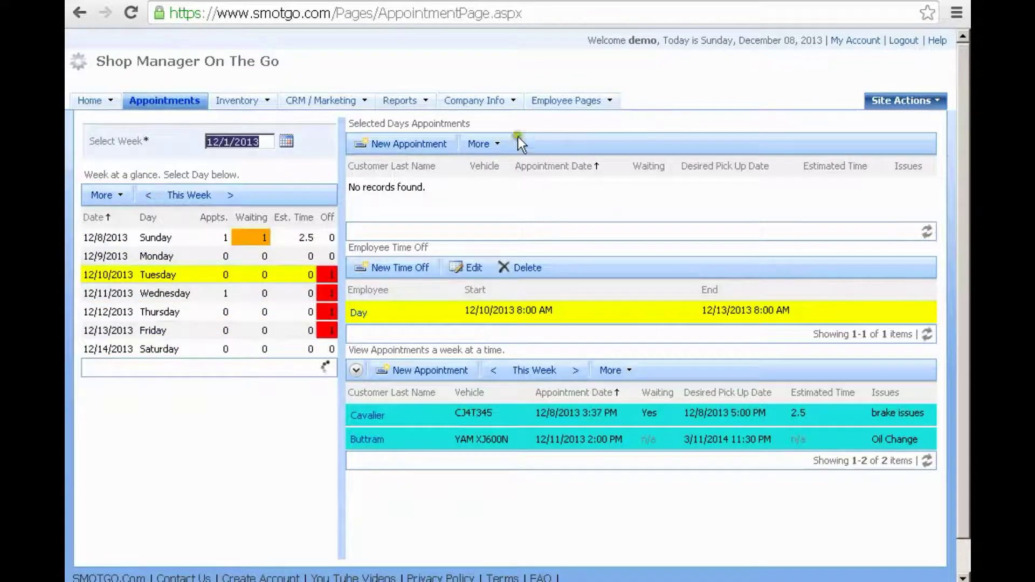
pyautogui.click(250, 327)
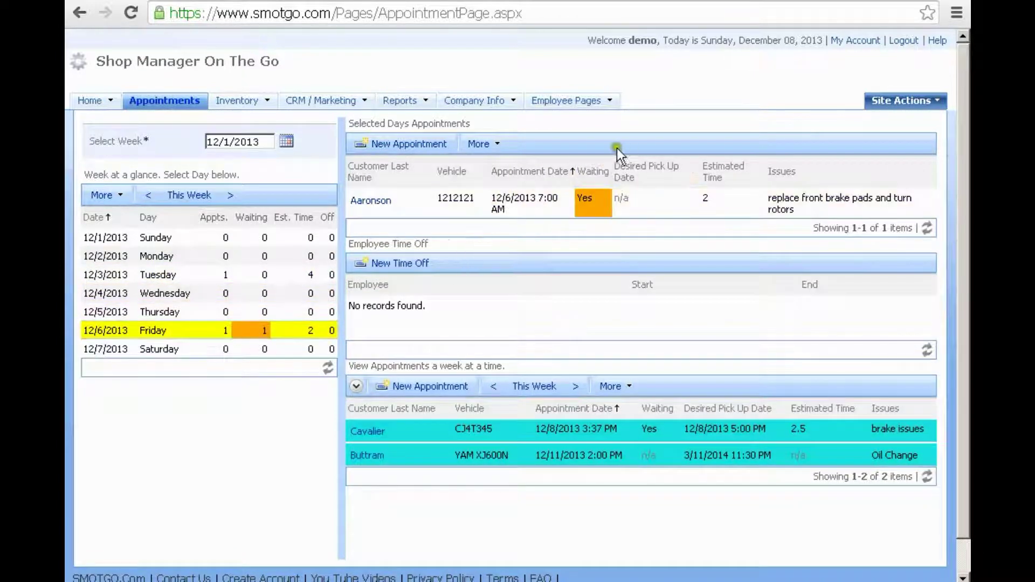
pyautogui.click(494, 142)
pyautogui.click(531, 186)
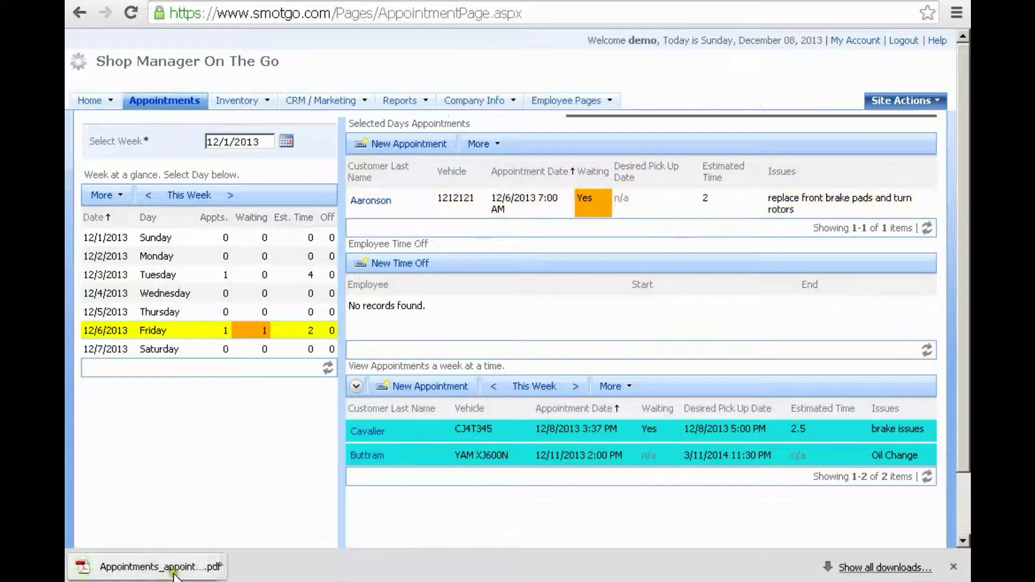
# Open the downloaded PDF of the selected day's appointments, look it over, and close it.
pyautogui.click(153, 566)
pyautogui.scroll(-2, 475, 224)
pyautogui.scroll(2, 475, 225)
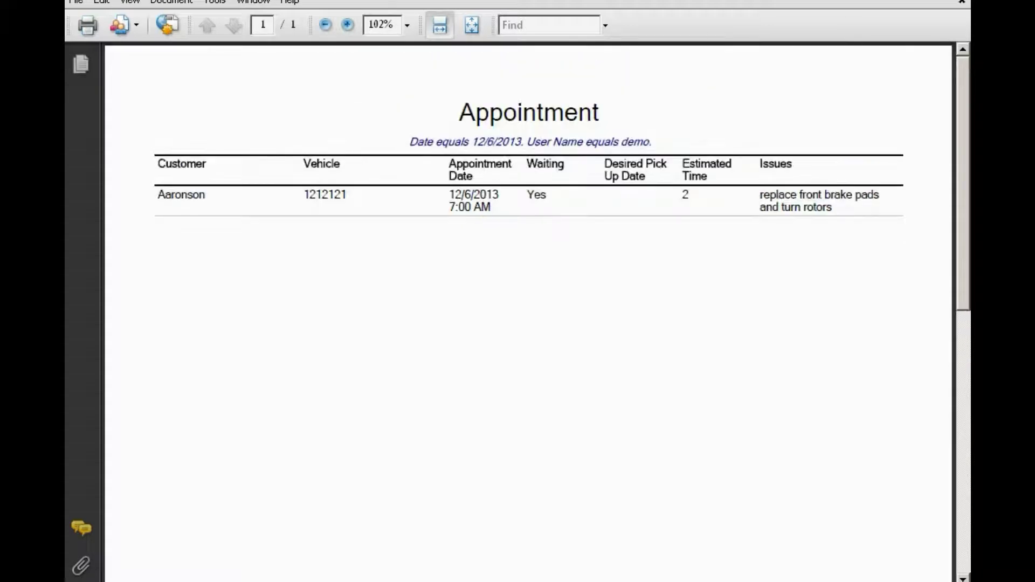
pyautogui.hotkey('alt', 'F4')
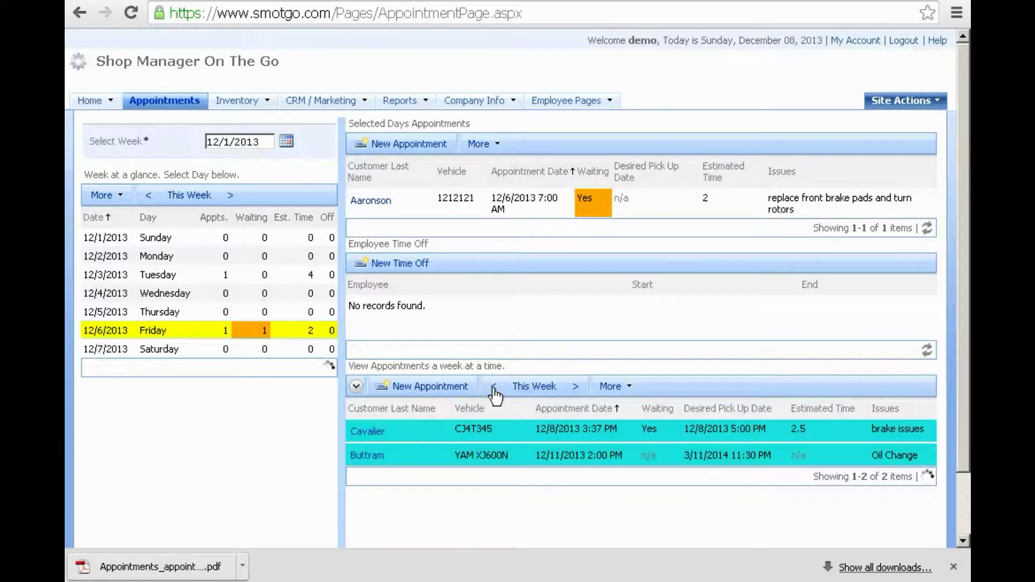
# Move the weekly appointment list back to the week containing 11/18/2013, download it as a PDF document, and open the file.
pyautogui.click(493, 390)
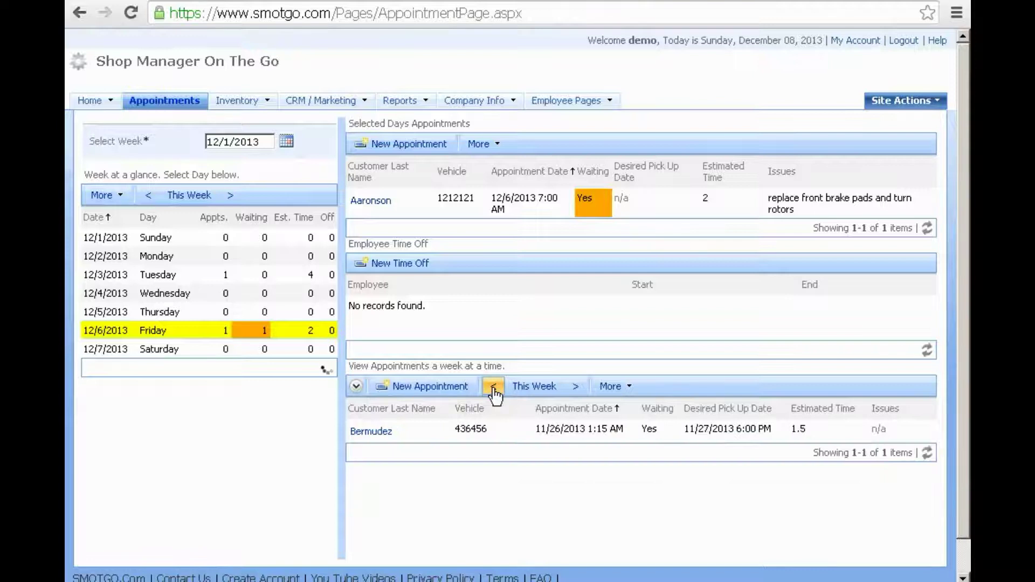
pyautogui.scroll(-2, 493, 389)
pyautogui.click(489, 352)
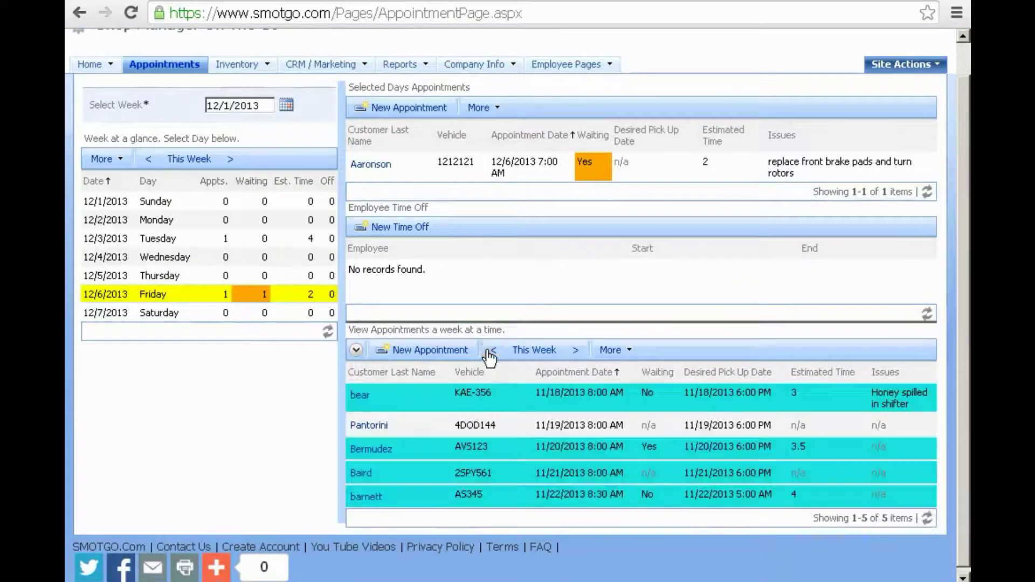
pyautogui.click(633, 347)
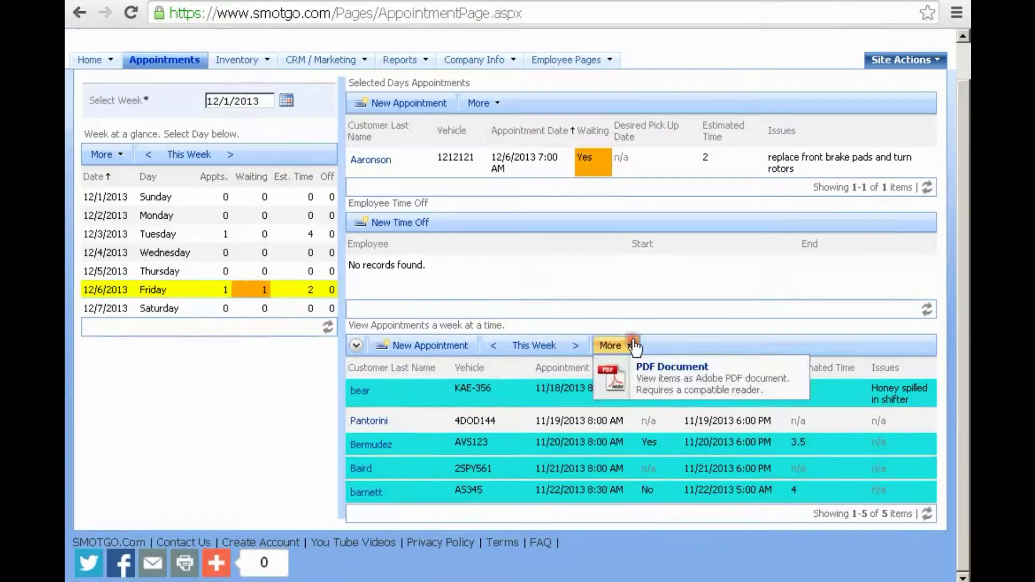
pyautogui.click(652, 378)
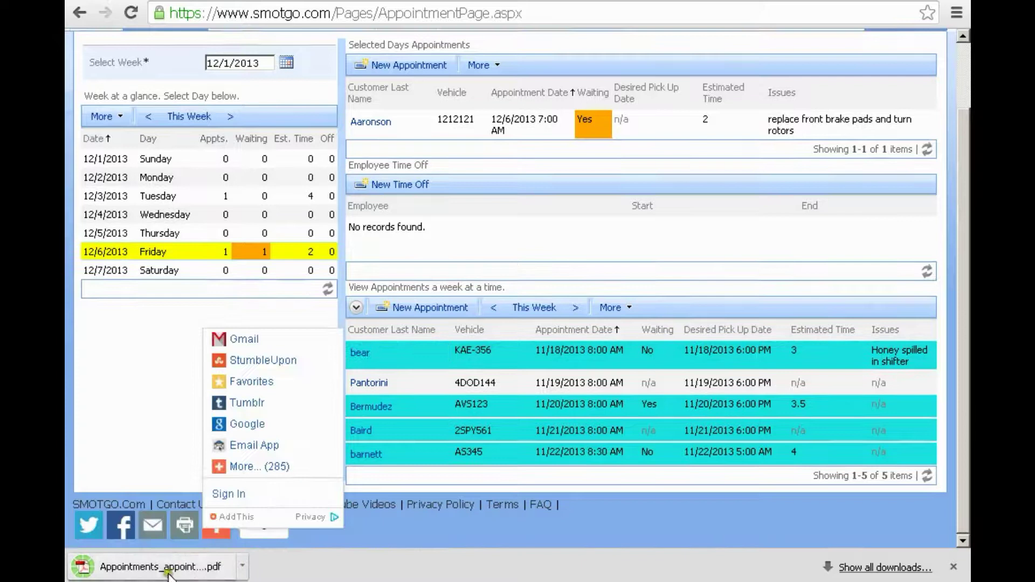
pyautogui.click(162, 567)
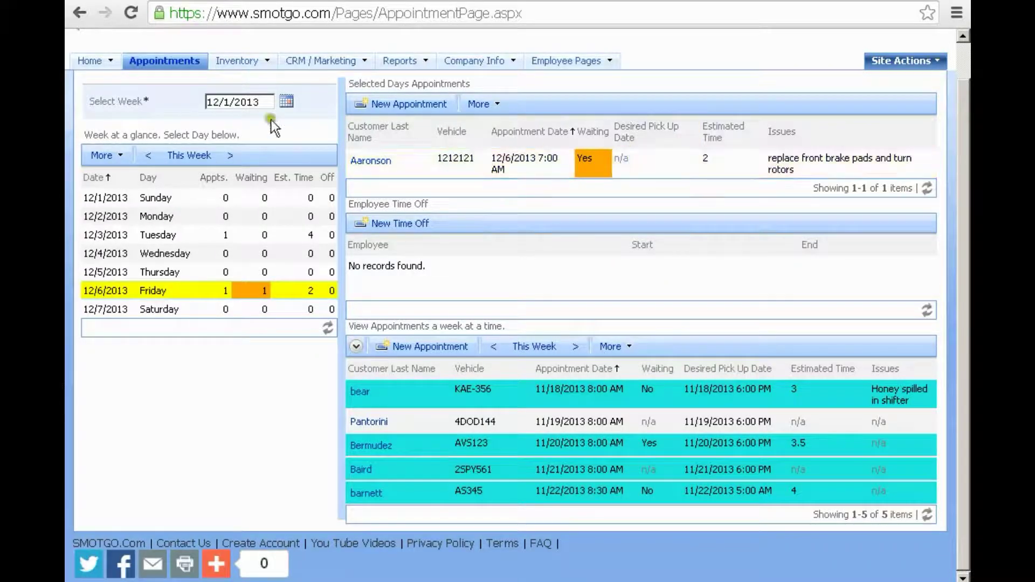
# Return to the home list and generate the invoice printout for the 1993 Skidoo Skandic 2 record.
pyautogui.click(91, 64)
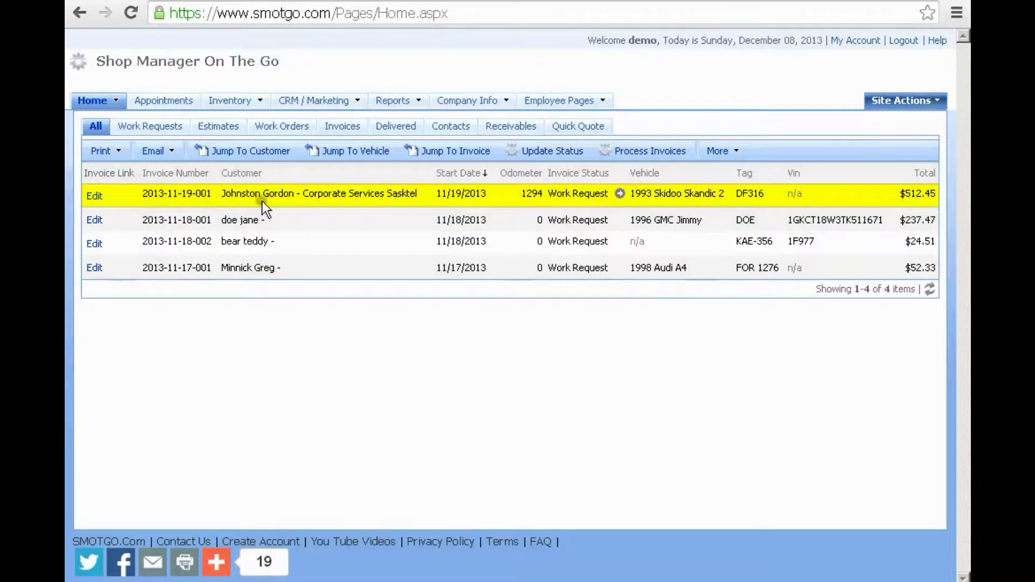
pyautogui.click(114, 151)
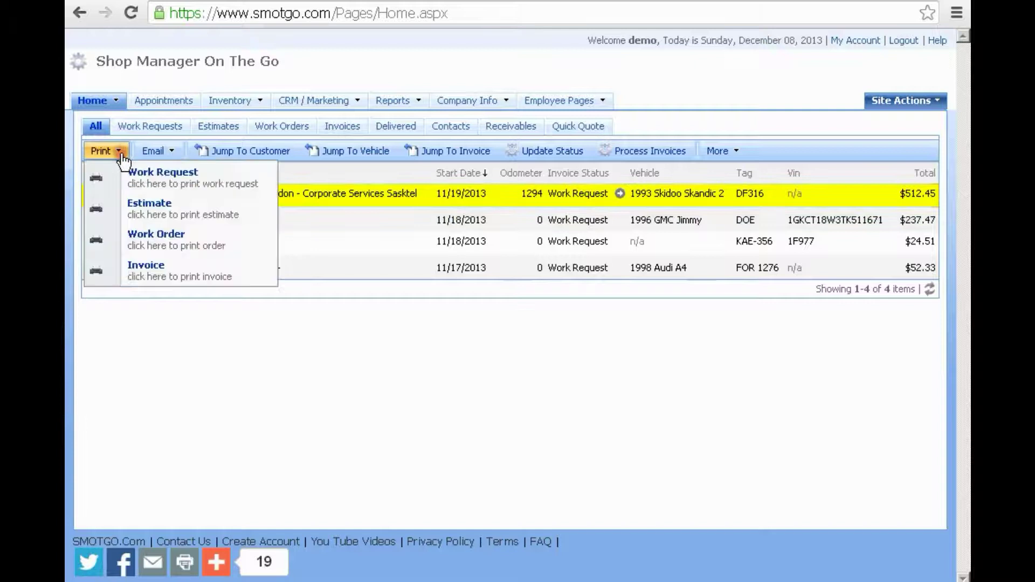
pyautogui.click(156, 276)
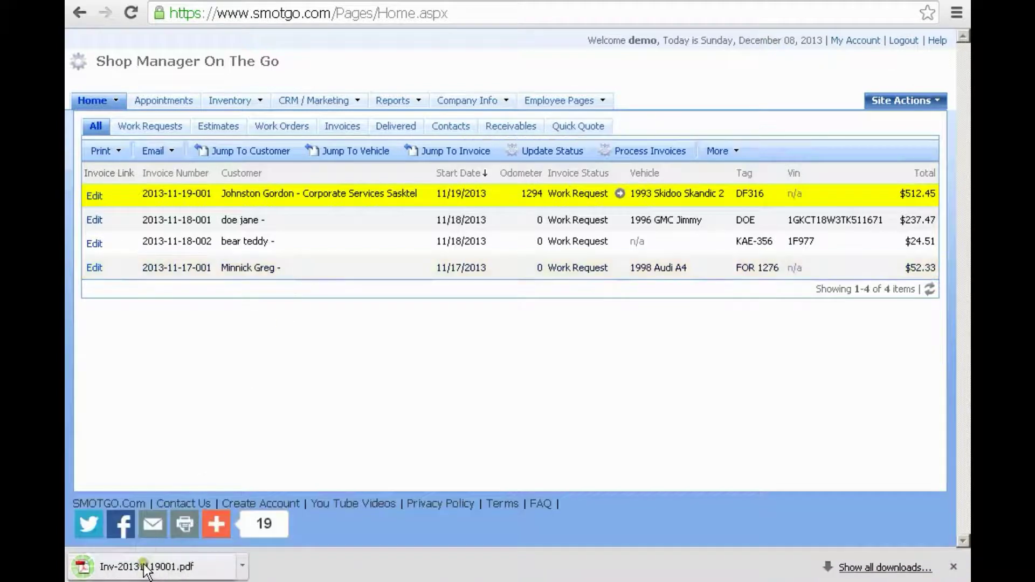
# Open the downloaded invoice PDF and read through its jobs, invoice note, charges and totals.
pyautogui.click(146, 567)
pyautogui.scroll(-8, 538, 358)
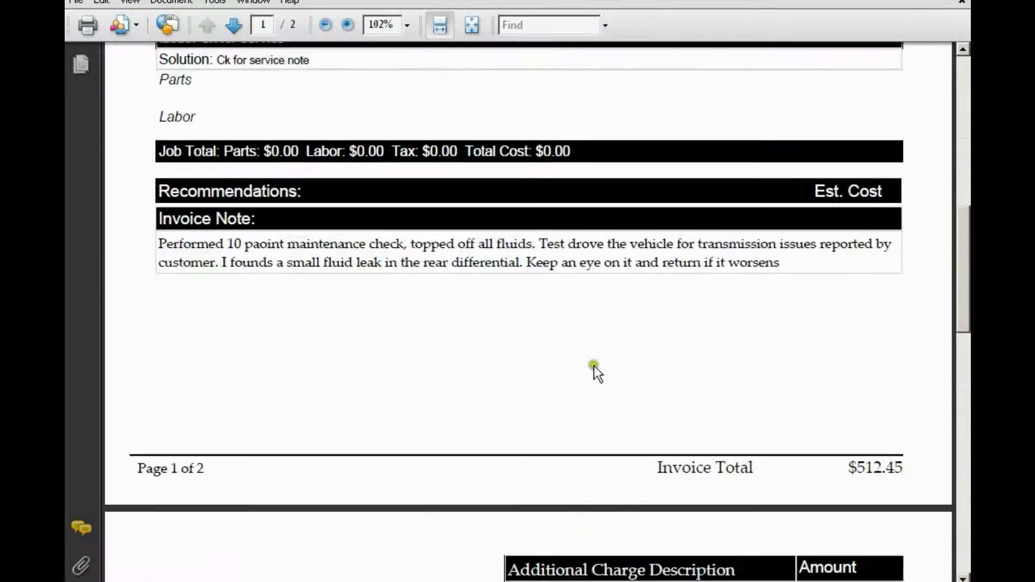
pyautogui.scroll(-15, 595, 366)
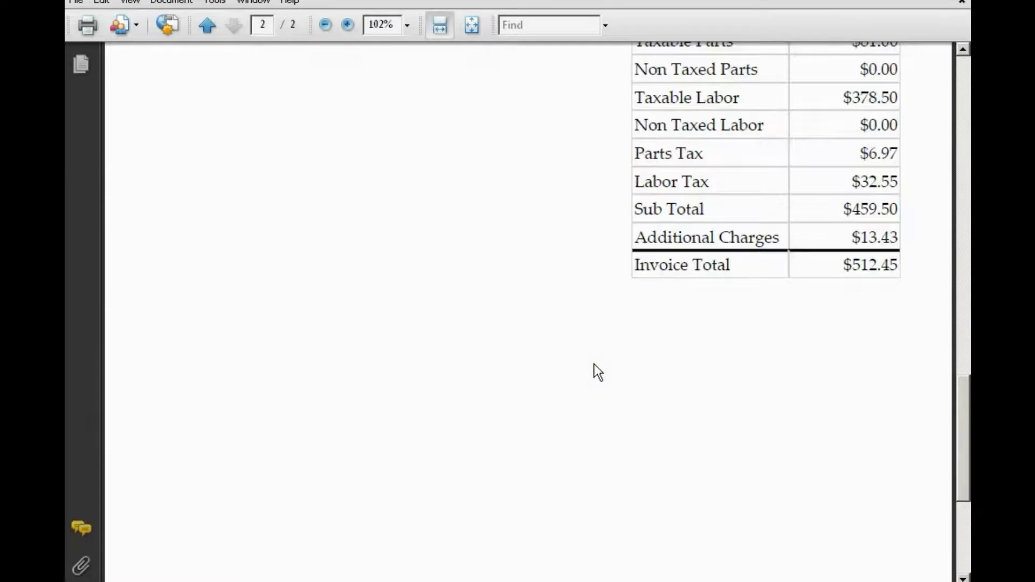
pyautogui.scroll(12, 594, 364)
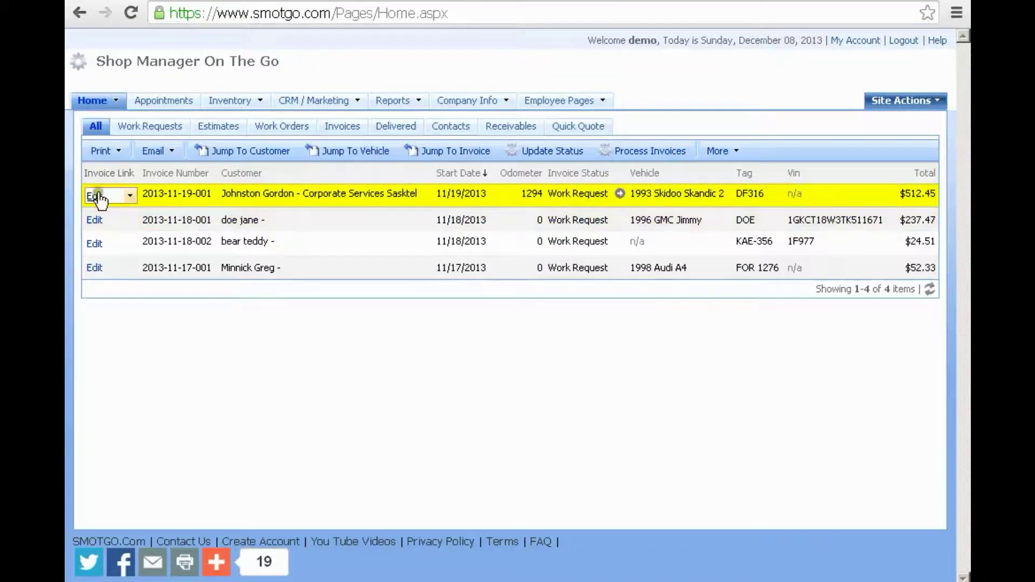
# Open the 1993 Skidoo Skandic 2 invoice and examine its customer information, including phone, email, transaction and reward sections.
pyautogui.click(95, 196)
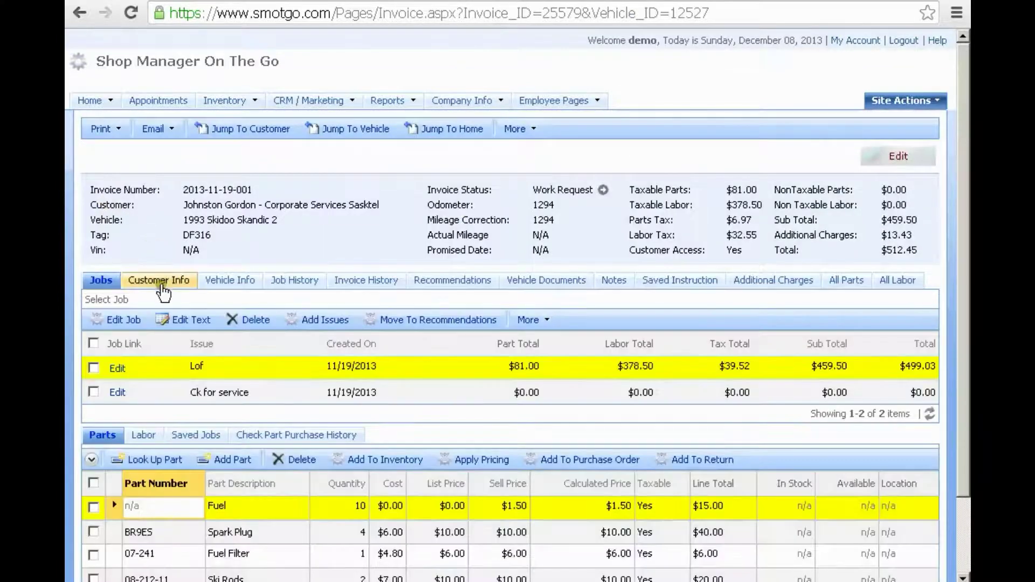
pyautogui.click(159, 282)
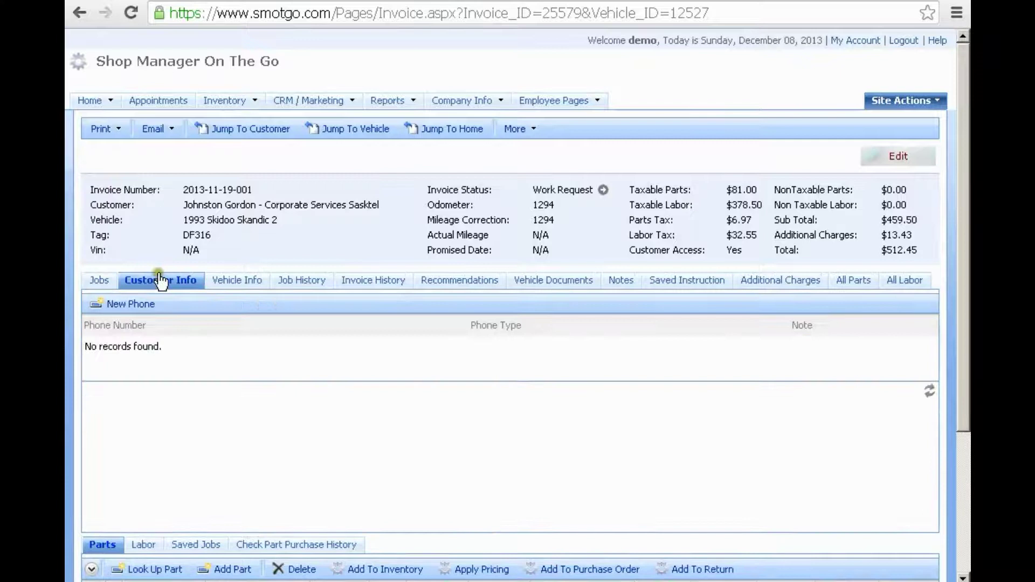
pyautogui.scroll(-4, 158, 282)
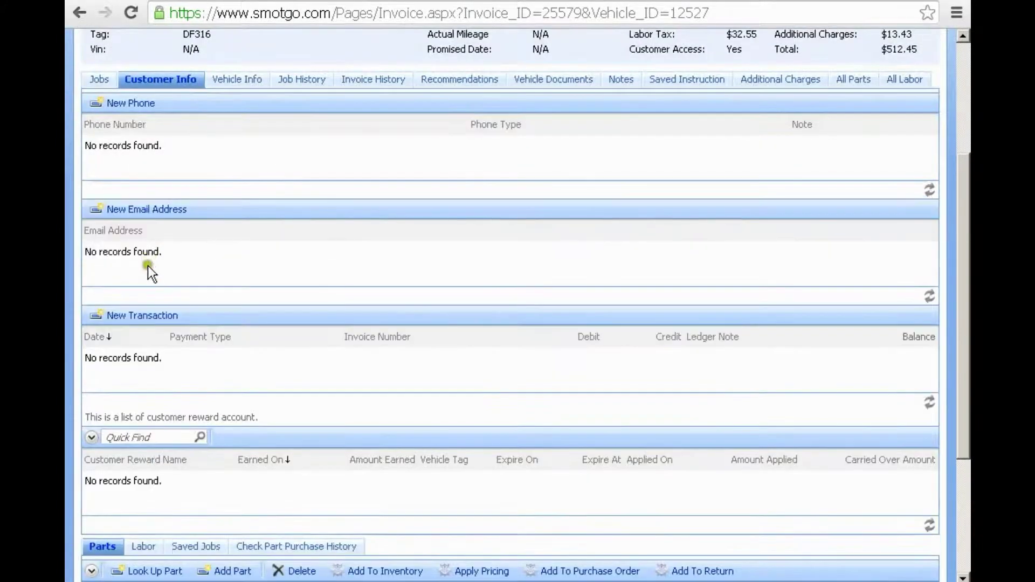
pyautogui.scroll(-2, 147, 266)
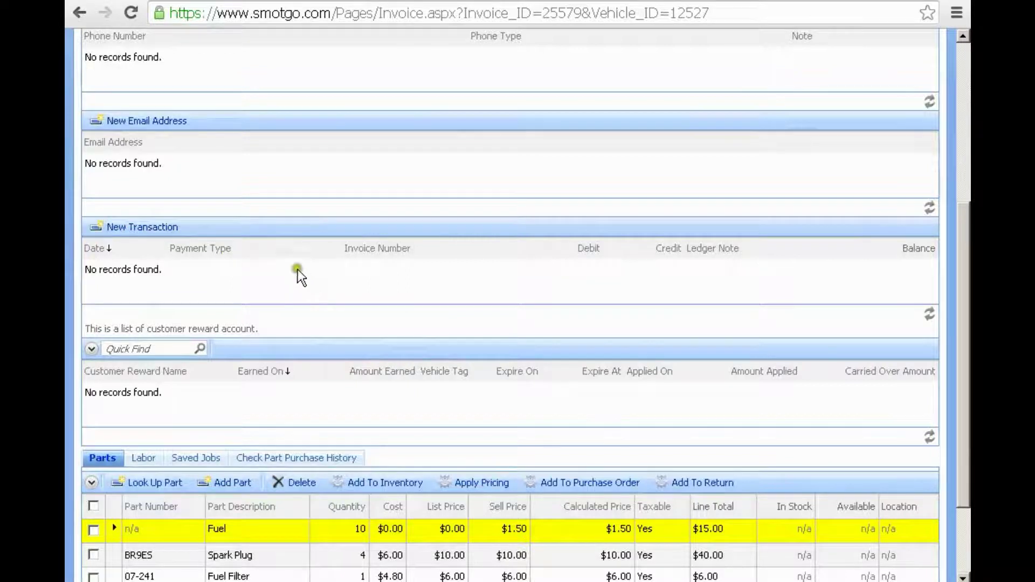
# Add a customer ledger transaction paid by Check, linked to the customer's listed invoice, with a $100 credit.
pyautogui.click(133, 230)
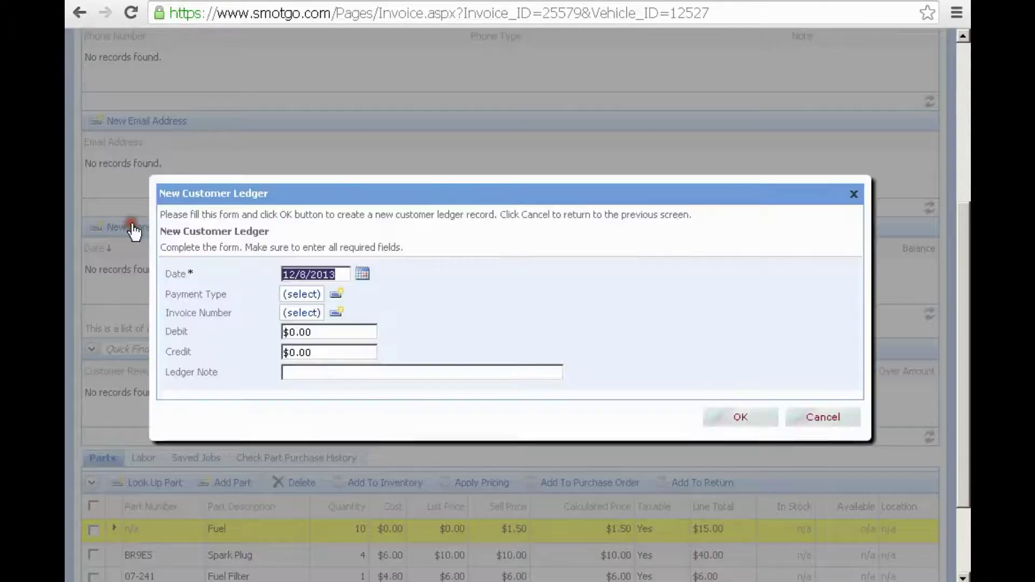
pyautogui.click(298, 294)
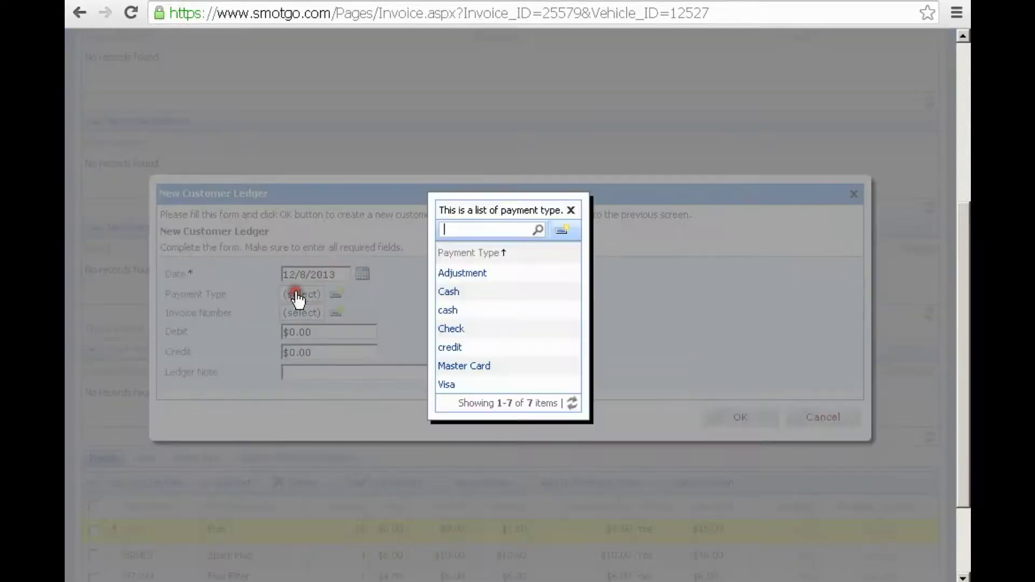
pyautogui.click(467, 325)
pyautogui.click(295, 313)
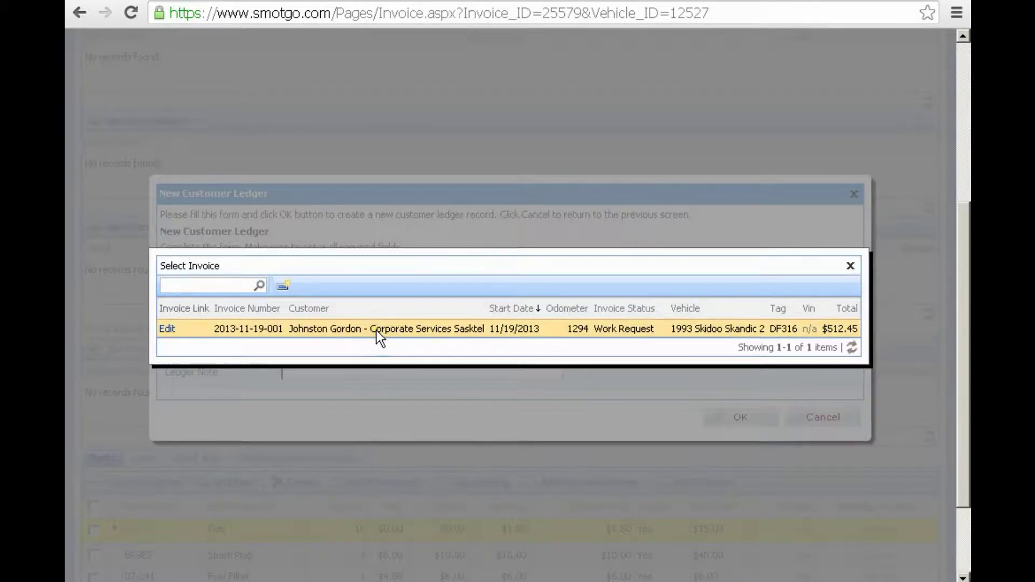
pyautogui.click(425, 327)
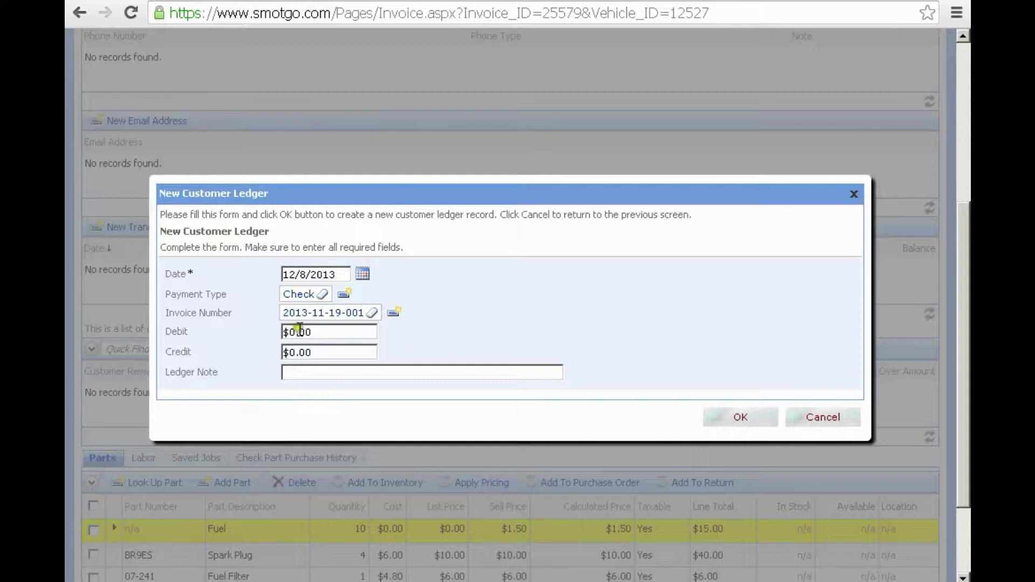
pyautogui.click(330, 350)
pyautogui.write('100')
pyautogui.click(389, 336)
pyautogui.click(739, 415)
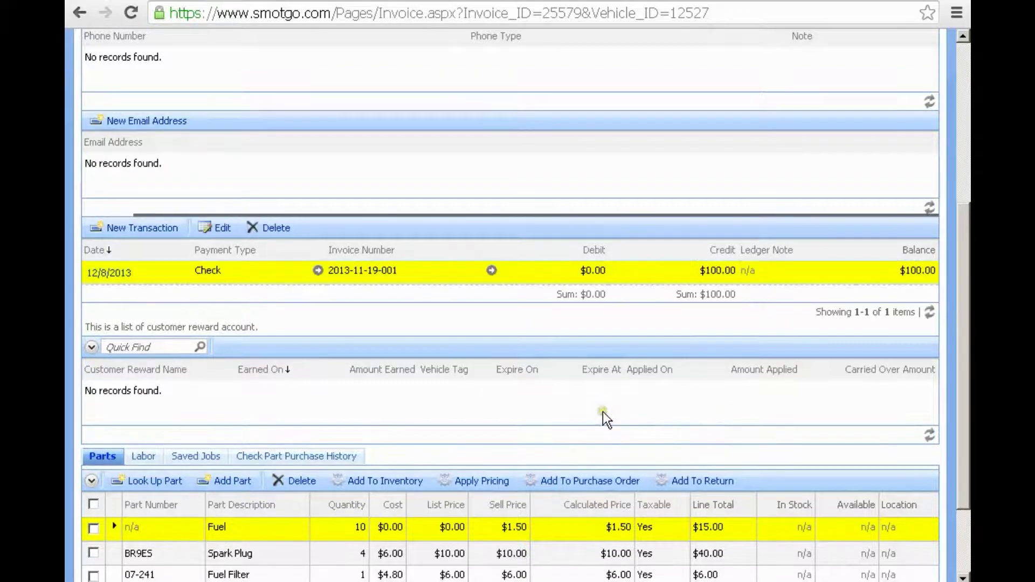
# Go from the invoice to its customer record and check the new Check transaction in the customer's ledger.
pyautogui.click(371, 271)
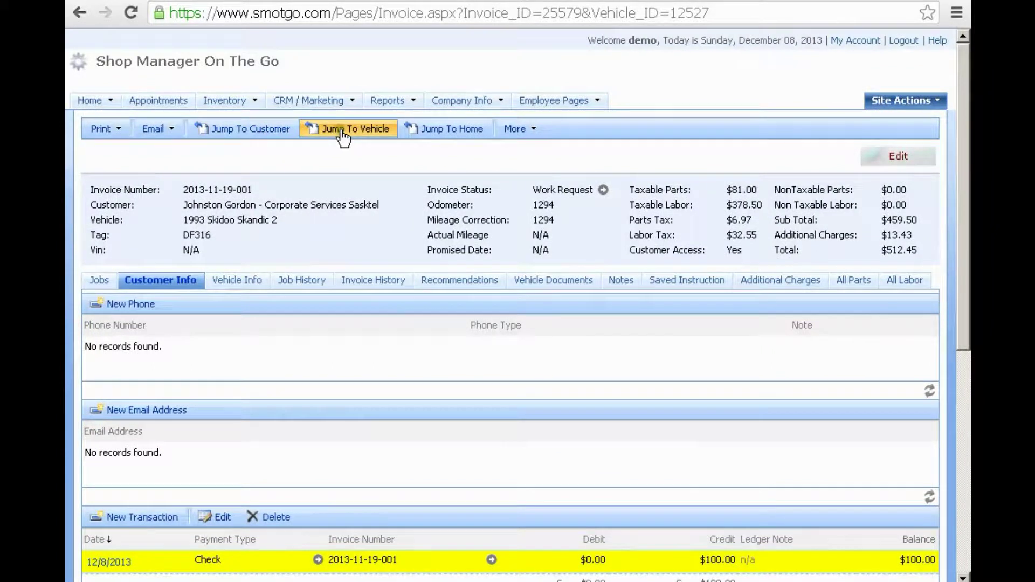
pyautogui.click(262, 131)
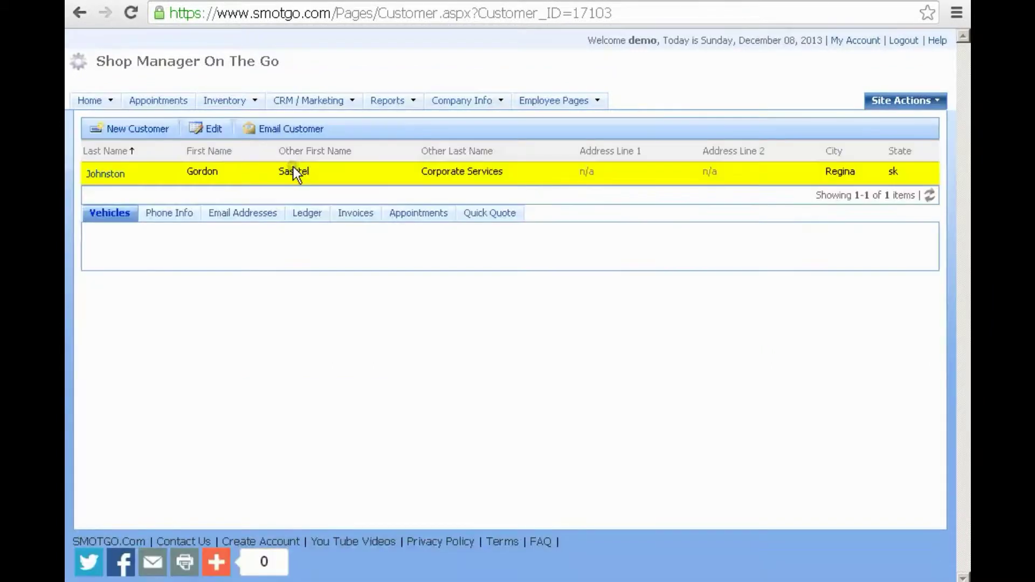
pyautogui.click(307, 218)
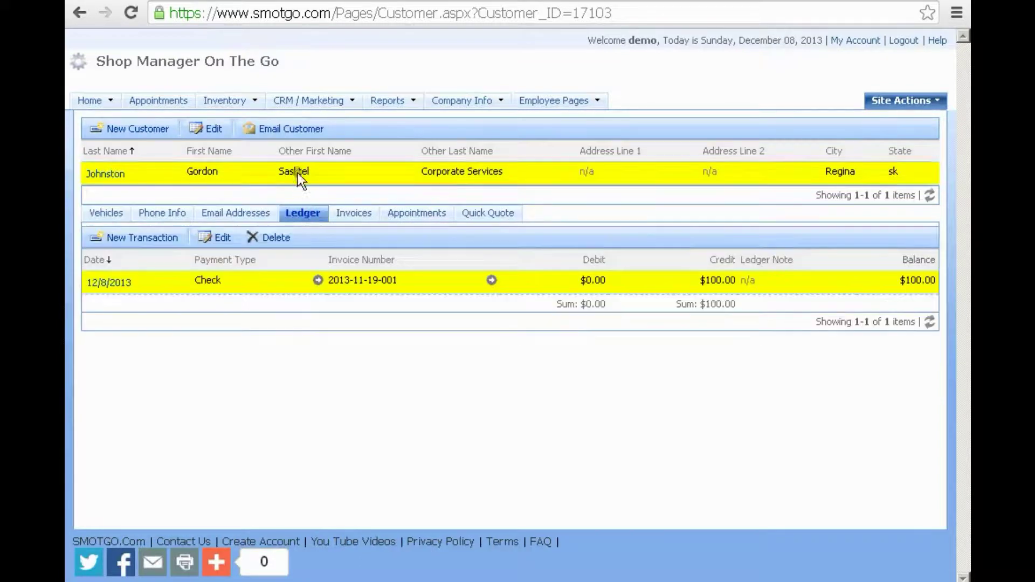
pyautogui.click(312, 170)
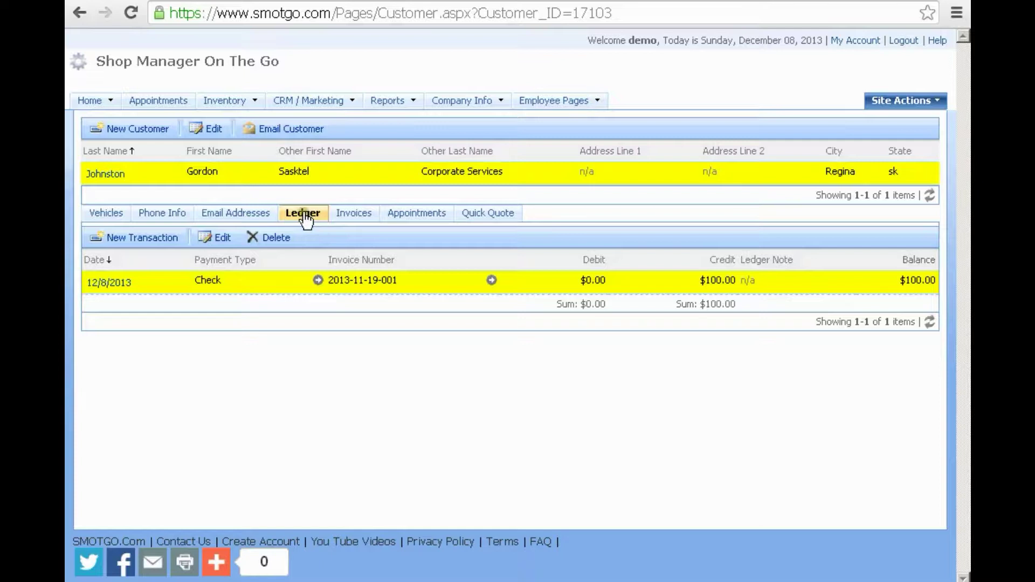
pyautogui.click(358, 280)
# Add a Visa transaction with a $100 credit to the customer's ledger, linked to the 1993 Skidoo Skandic 2 invoice.
pyautogui.click(144, 236)
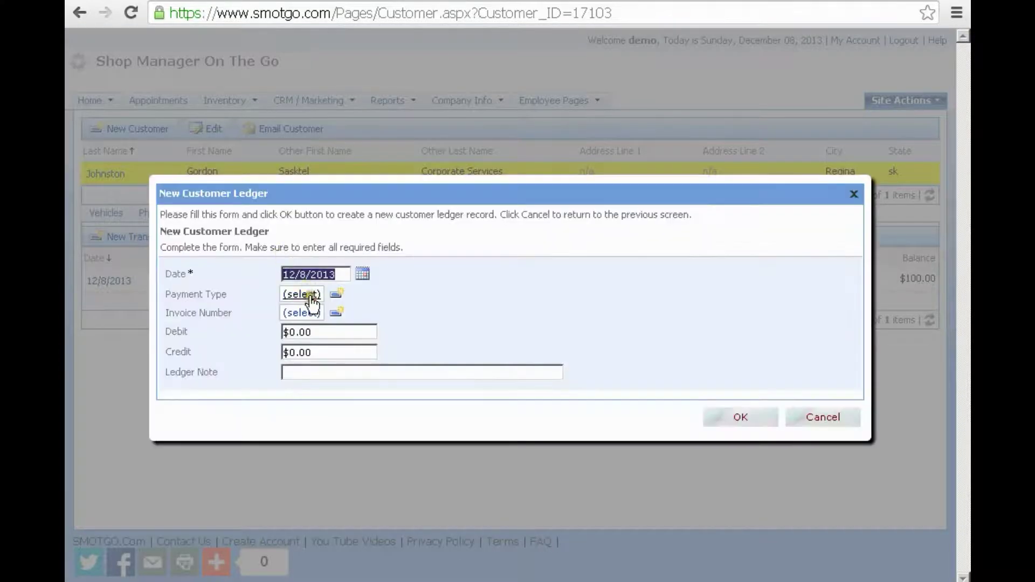
pyautogui.click(310, 295)
pyautogui.click(452, 381)
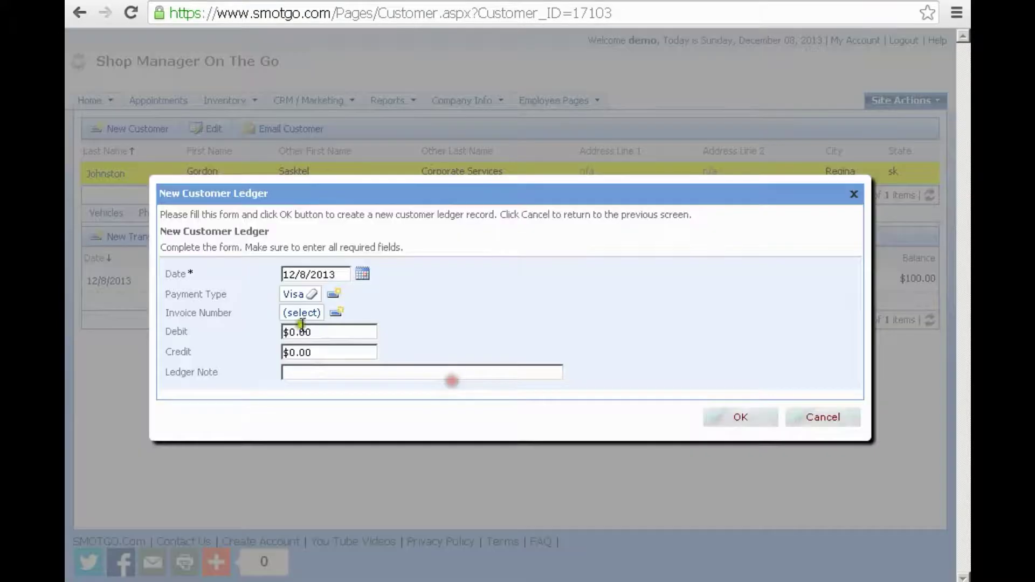
pyautogui.click(301, 317)
pyautogui.click(426, 329)
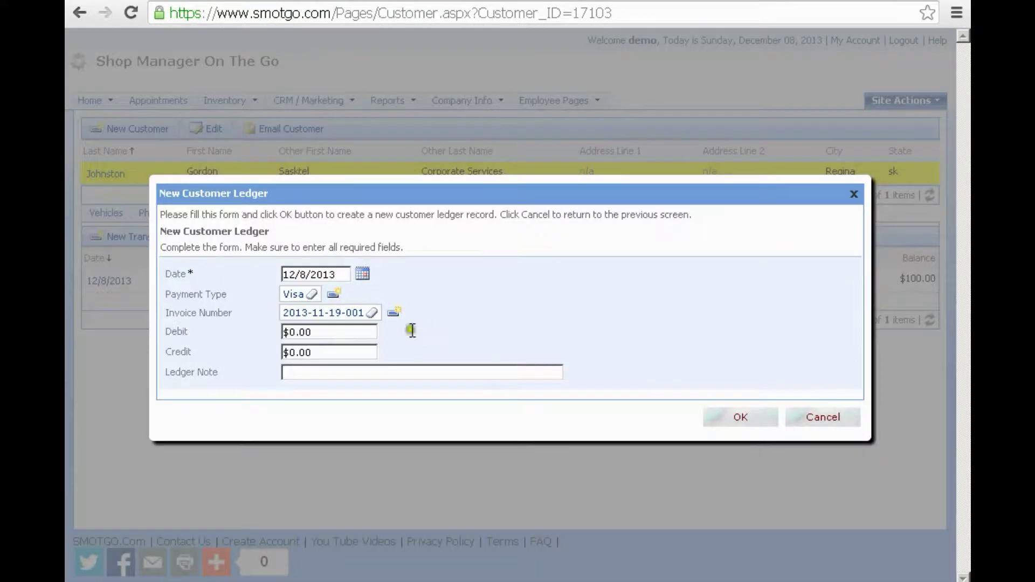
pyautogui.moveTo(333, 351); pyautogui.dragTo(235, 355)
pyautogui.write('100')
pyautogui.click(726, 418)
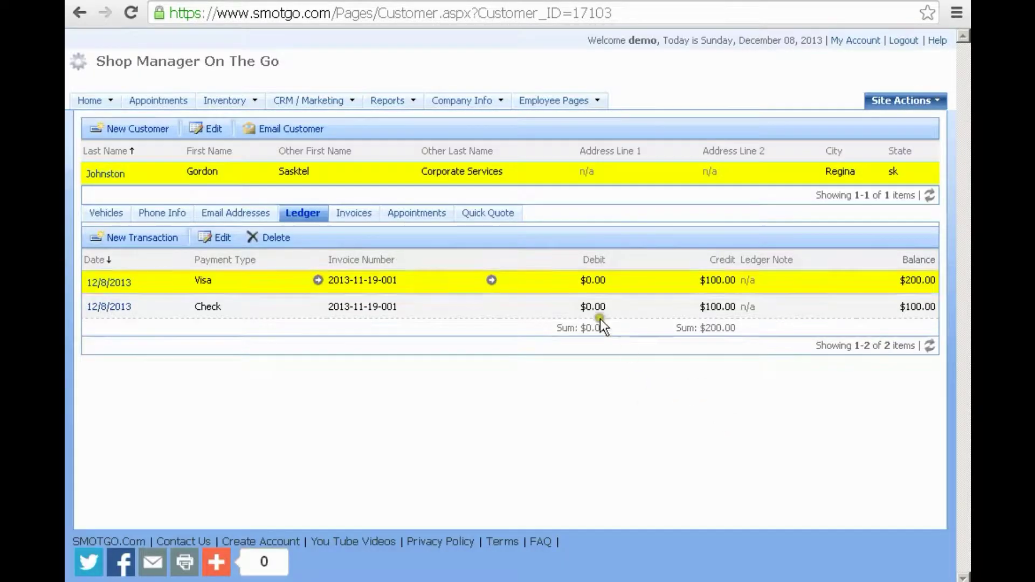
# Open the accounts receivable list from the home page and go to its third page.
pyautogui.click(89, 103)
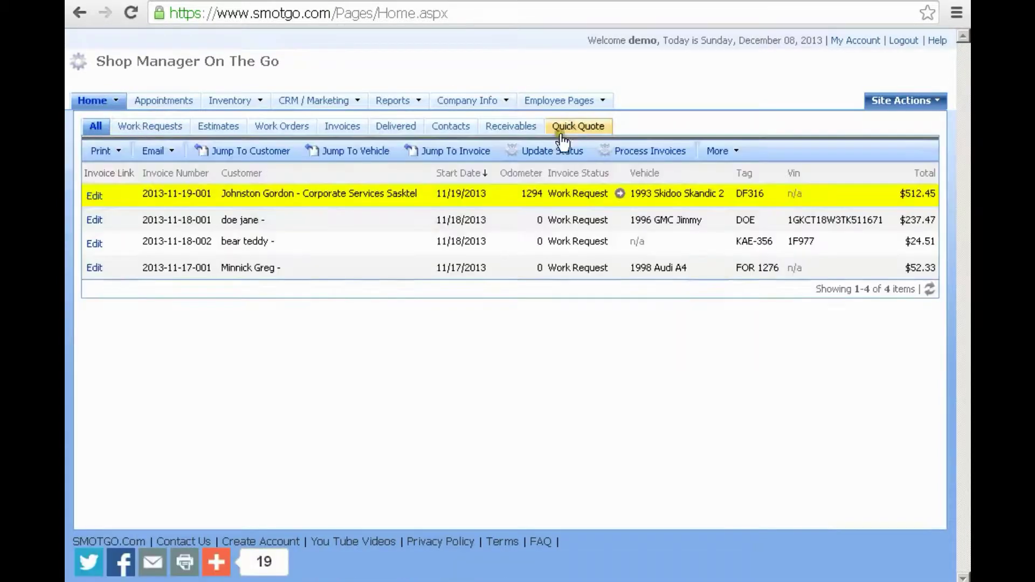
pyautogui.click(518, 130)
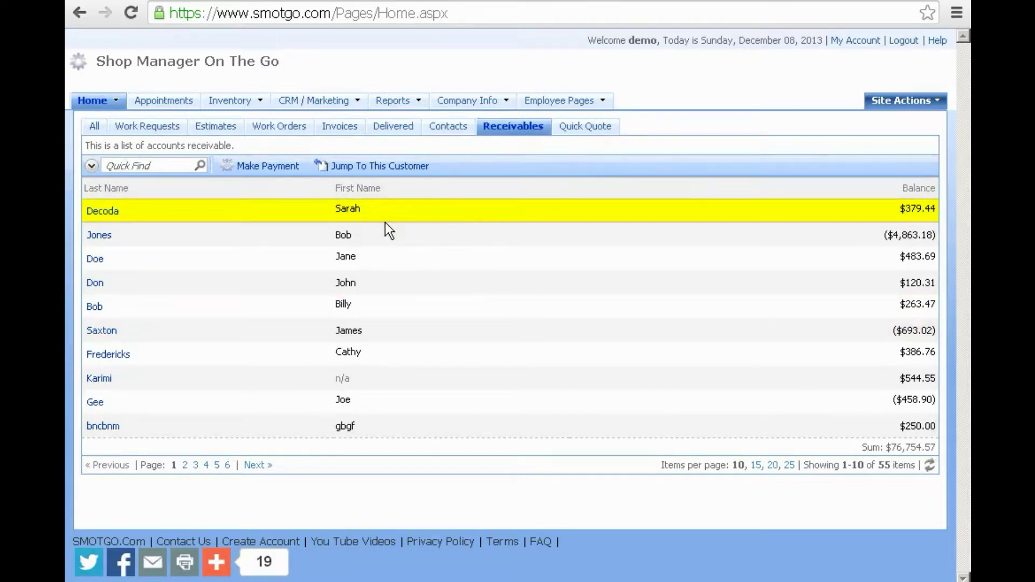
pyautogui.click(256, 465)
pyautogui.click(258, 466)
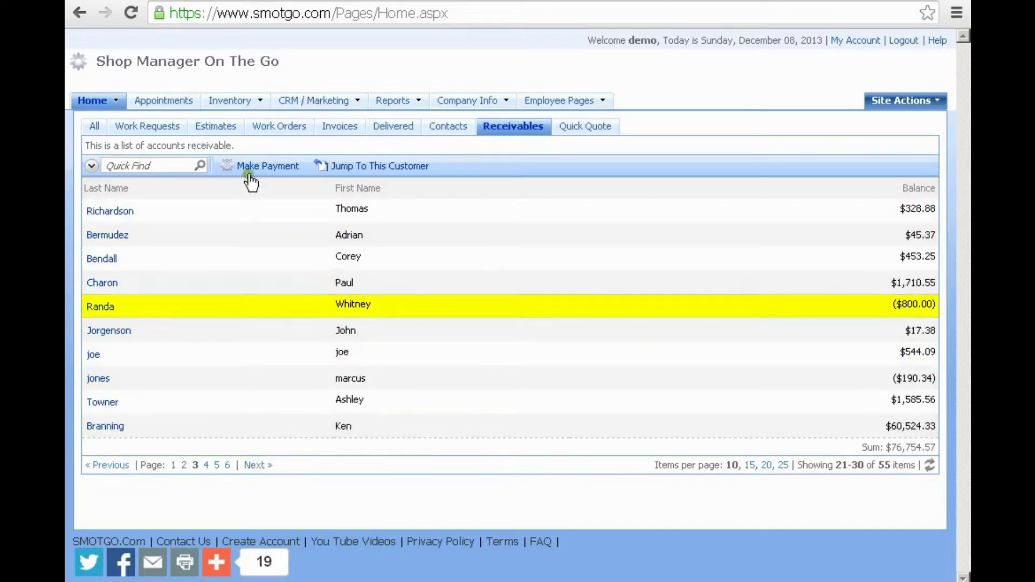
# Make a payment with a $300 credit for the receivables customer whose balance is ($800.00), choosing a payment type.
pyautogui.click(269, 175)
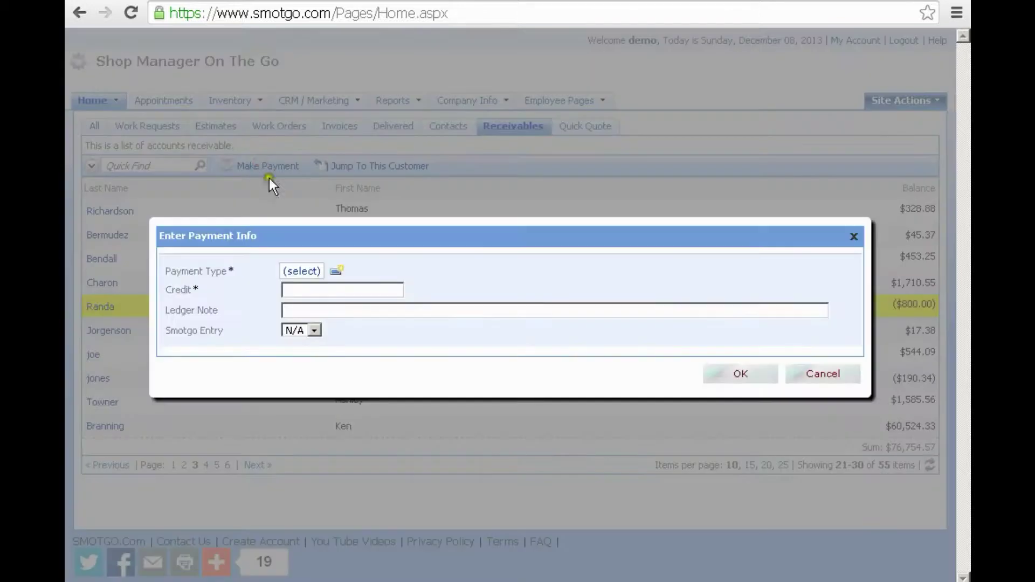
pyautogui.click(300, 273)
pyautogui.click(461, 294)
pyautogui.click(296, 293)
pyautogui.write('300')
pyautogui.click(316, 307)
pyautogui.click(313, 329)
pyautogui.click(313, 329)
pyautogui.click(739, 375)
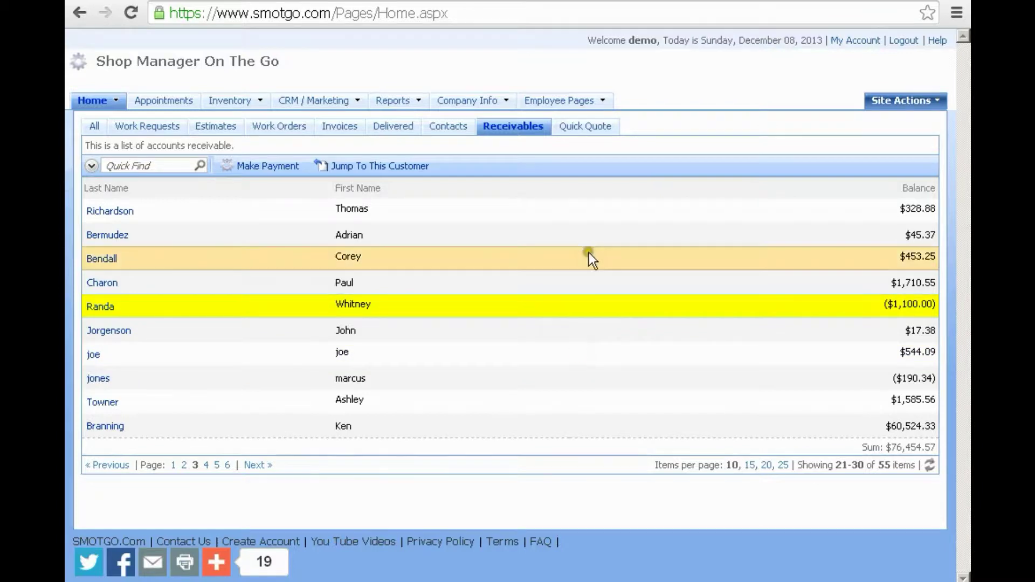
pyautogui.click(154, 210)
# Return to the full home list and generate a fresh invoice printout for the 1993 Skidoo Skandic 2 record.
pyautogui.moveTo(96, 105)
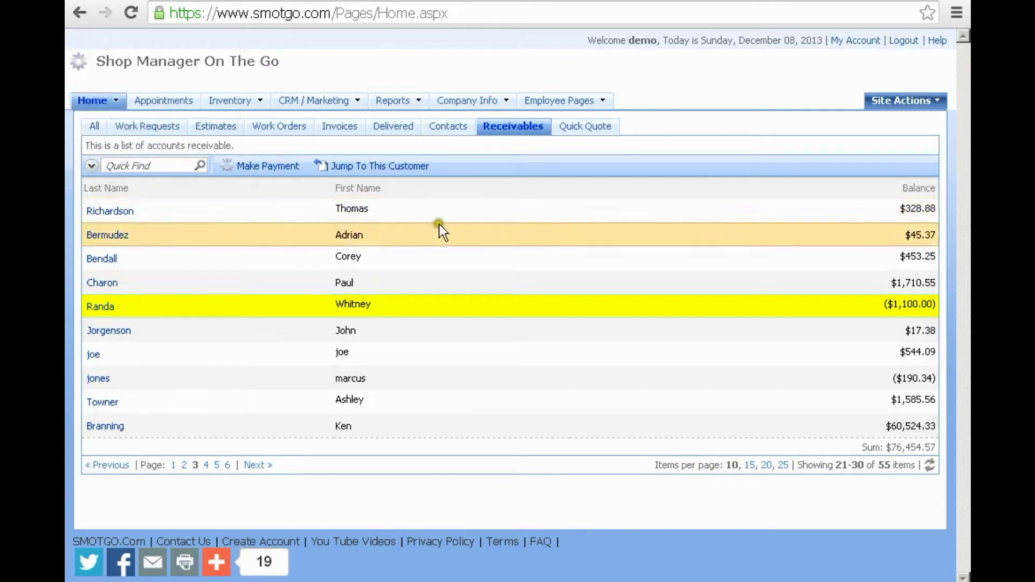
pyautogui.click(91, 105)
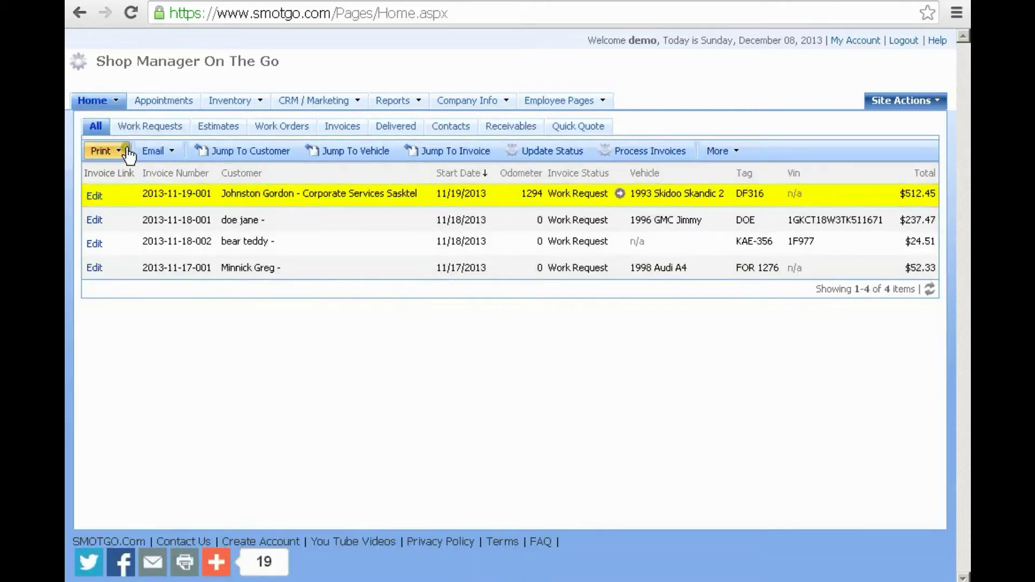
pyautogui.click(114, 151)
pyautogui.click(158, 267)
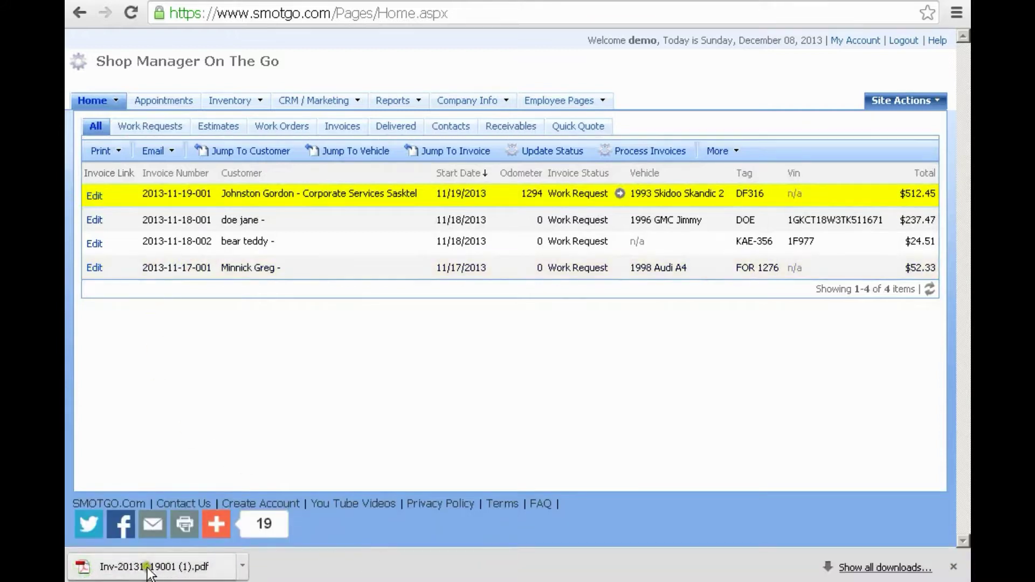
# Open the downloaded invoice PDF and check the recorded payments below the invoice totals on page 2.
pyautogui.click(150, 571)
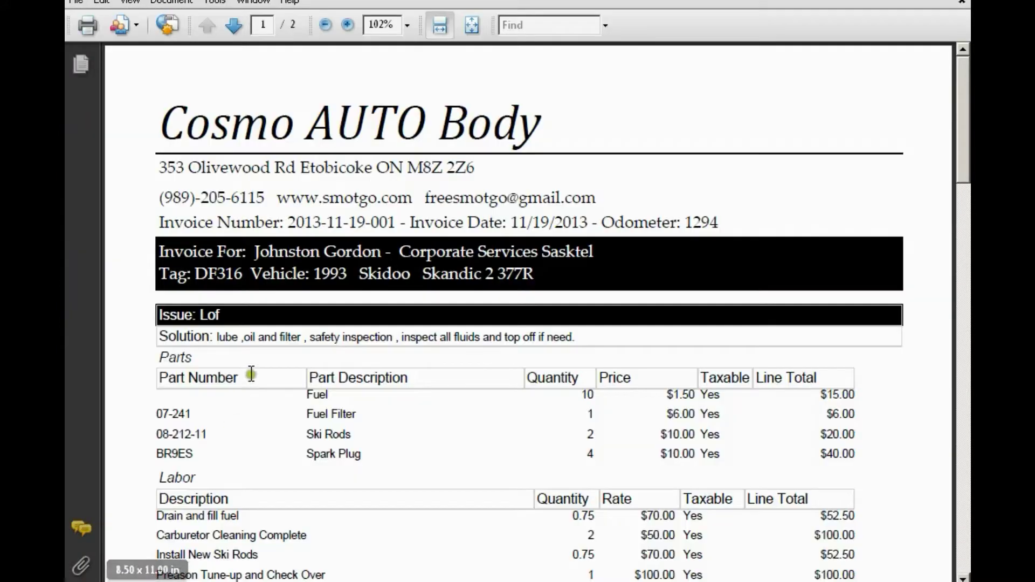
pyautogui.scroll(-15, 365, 416)
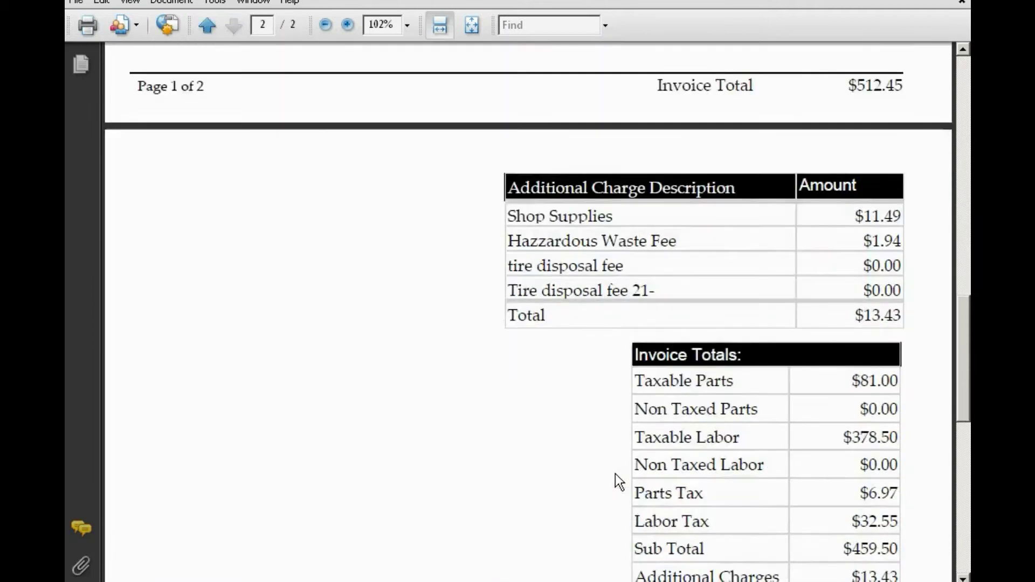
pyautogui.scroll(-10, 616, 474)
pyautogui.moveTo(548, 375)
pyautogui.mouseDown()
pyautogui.moveTo(880, 397)
pyautogui.moveTo(872, 386)
pyautogui.moveTo(638, 393)
pyautogui.moveTo(545, 366)
pyautogui.mouseUp()
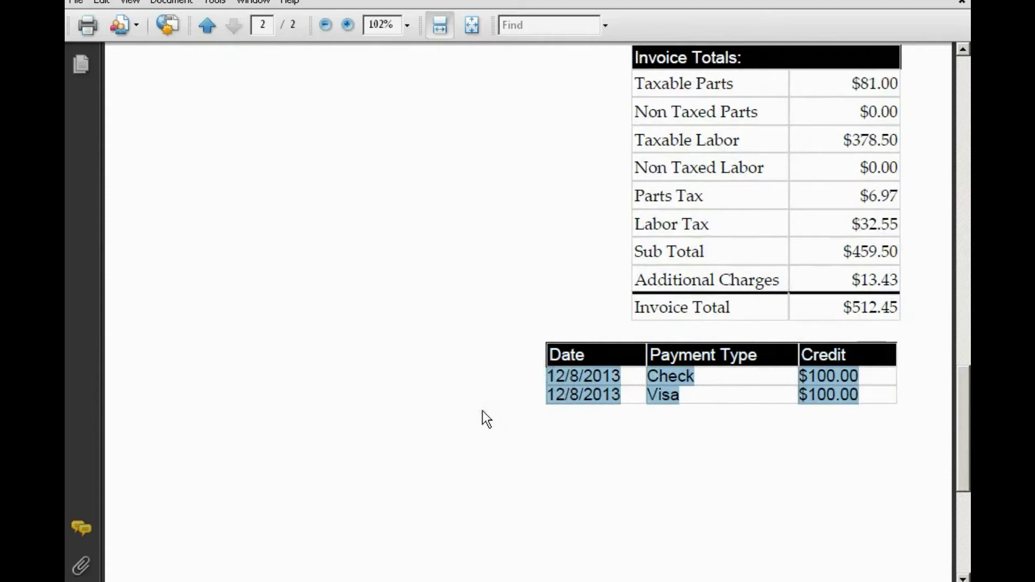
pyautogui.click(457, 404)
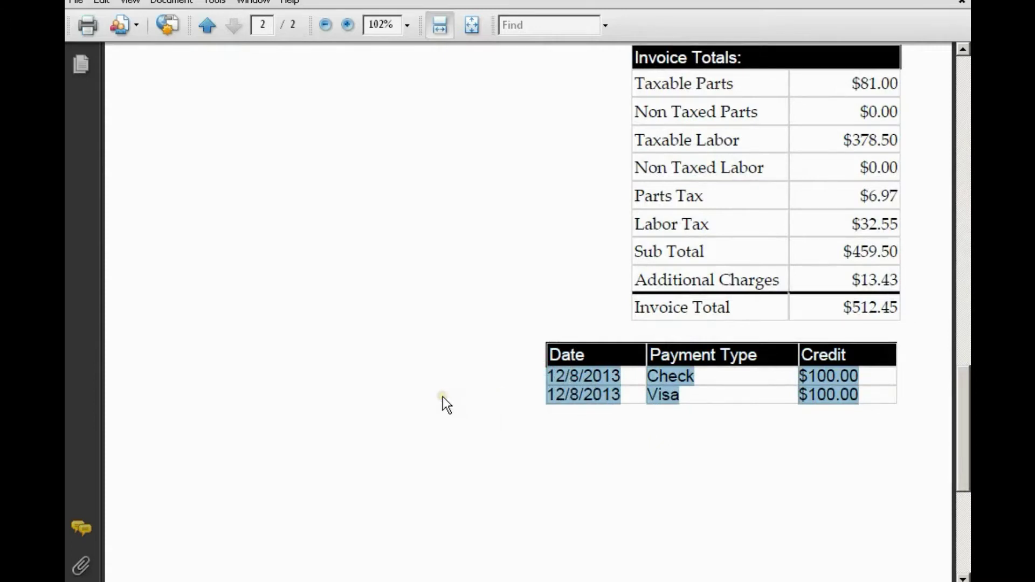